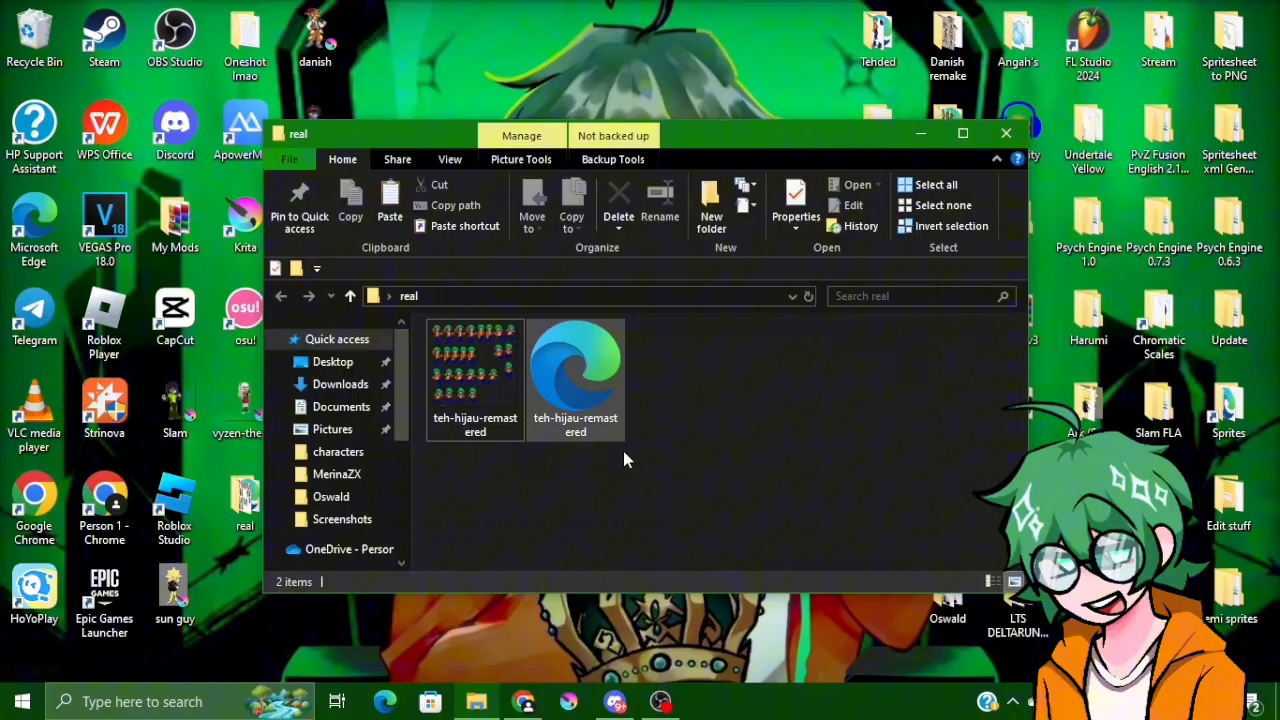
Select the teh-hijau-remastered spritesheet files in the real folder and refresh the folder view.
left_click_drag(690, 405, 476, 418)
left_click(523, 486)
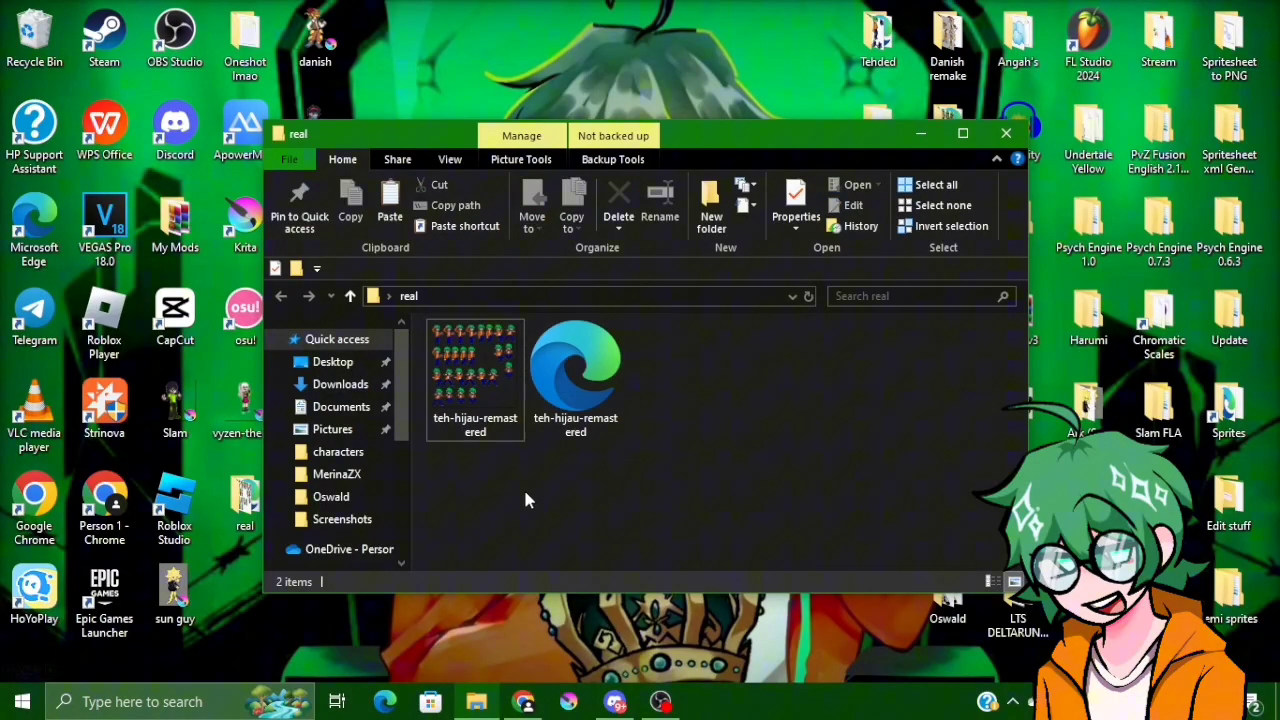
left_click_drag(478, 490, 483, 370)
right_click(676, 386)
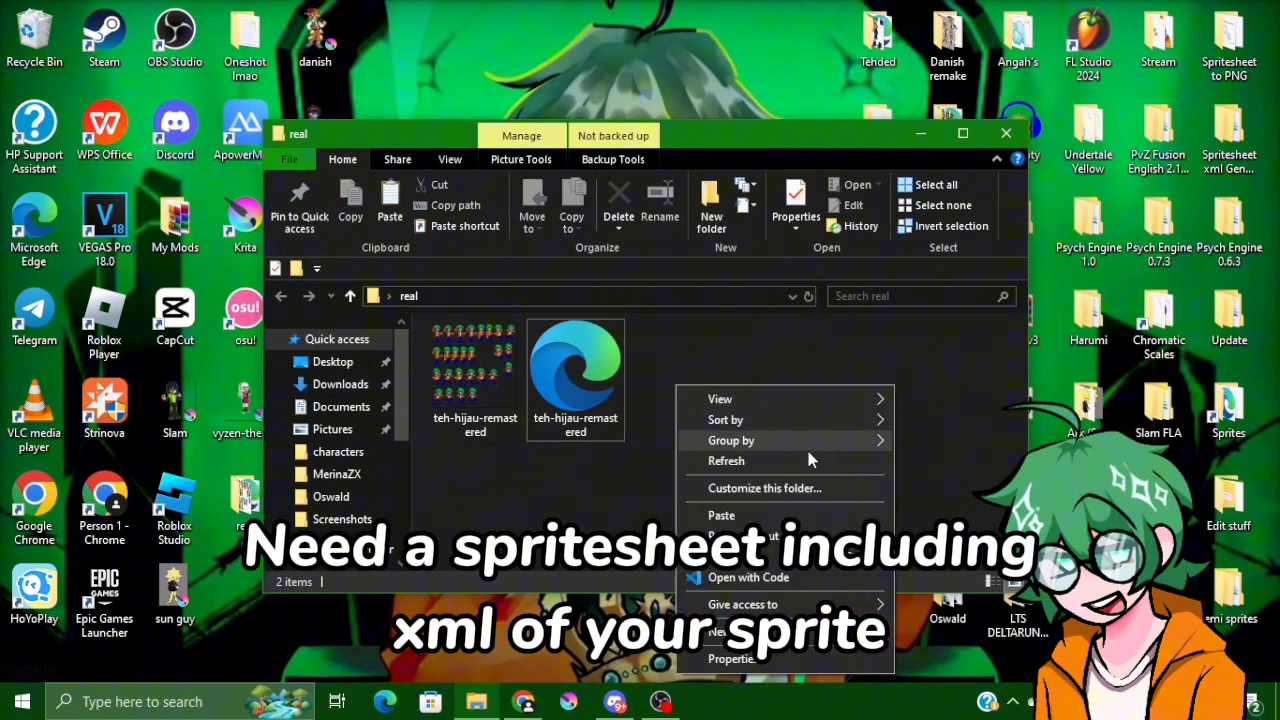
left_click(744, 461)
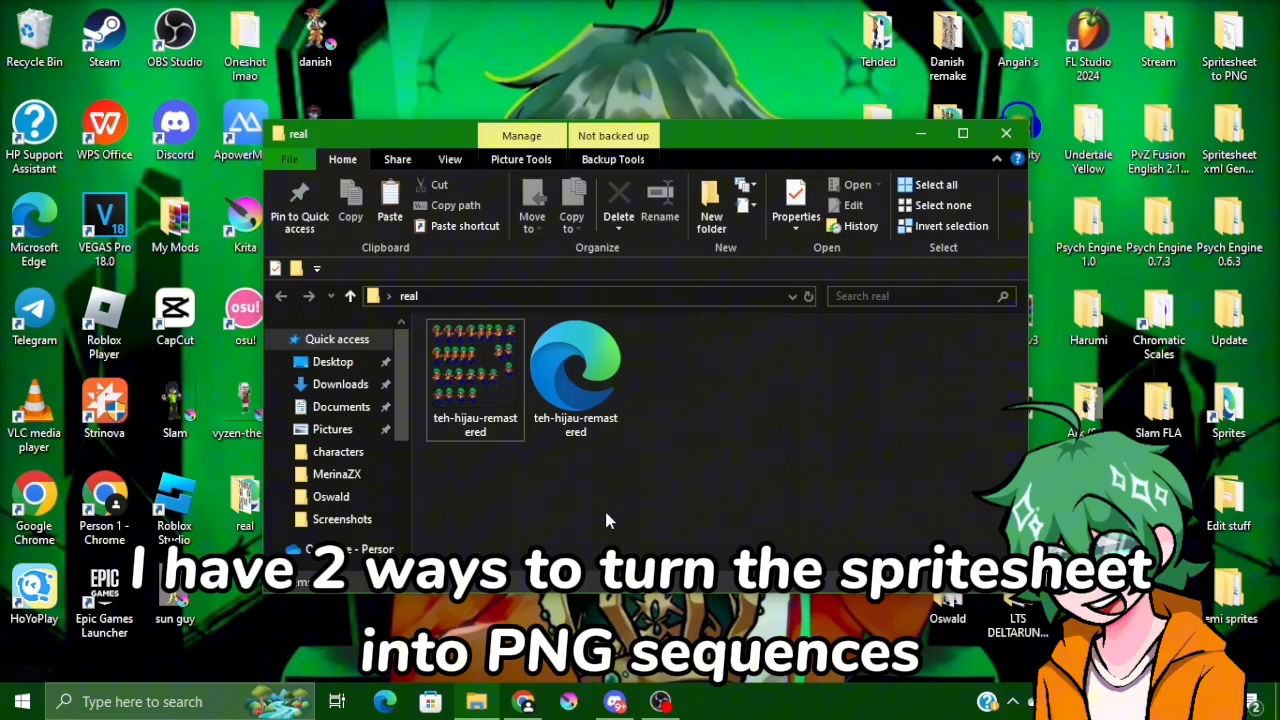
Download the Spr2PngR2.zip release asset and verify the 3.8 MB download is done.
left_click(524, 701)
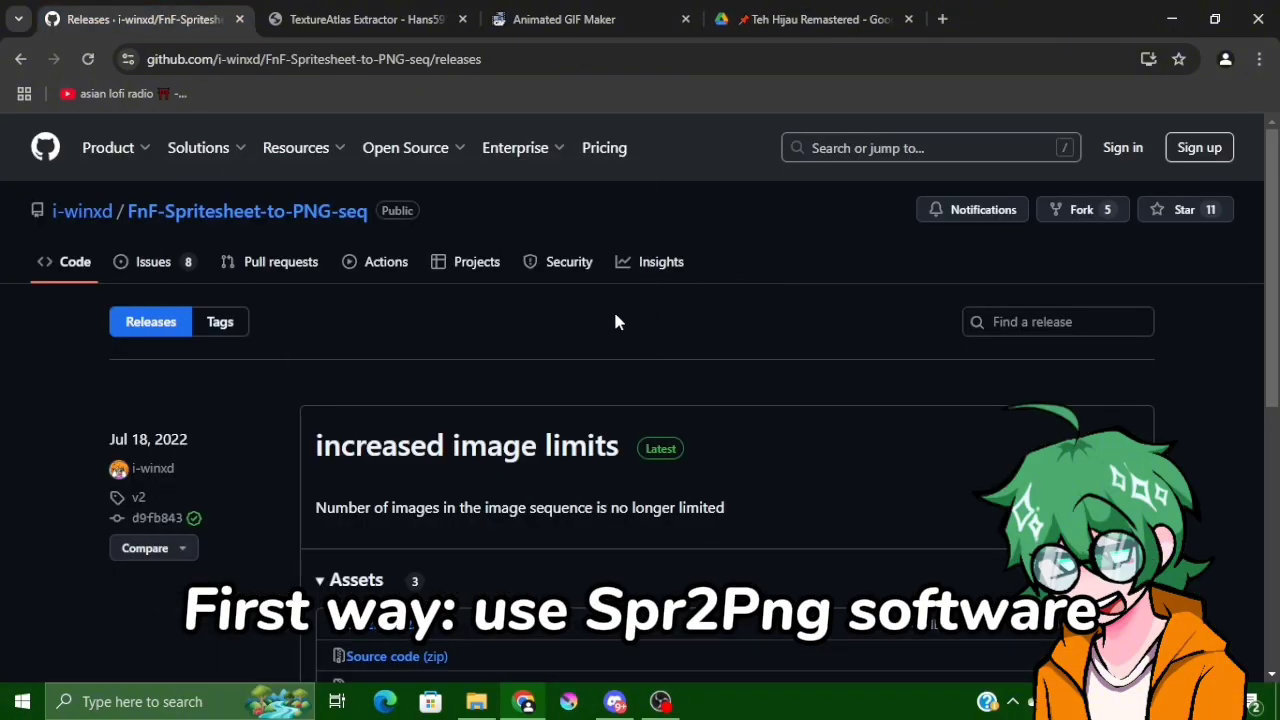
scroll(600, 315, "down", 2)
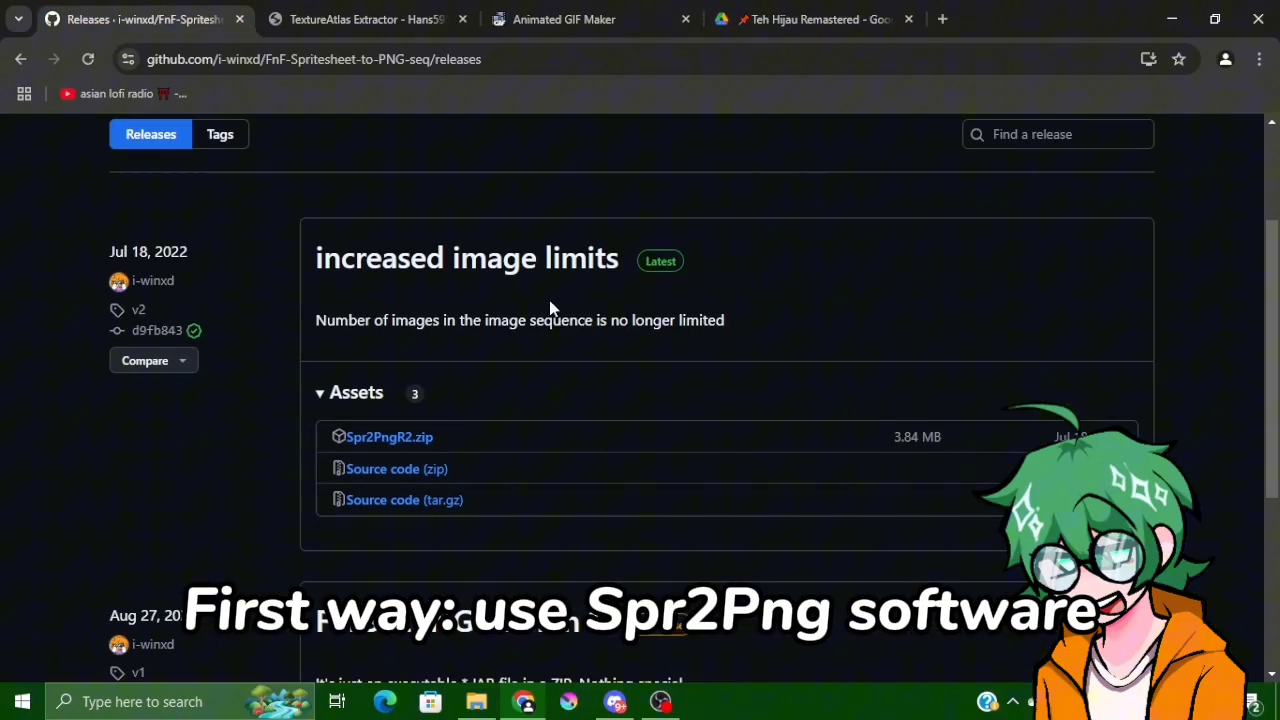
scroll(408, 243, "up", 2)
scroll(268, 285, "down", 2)
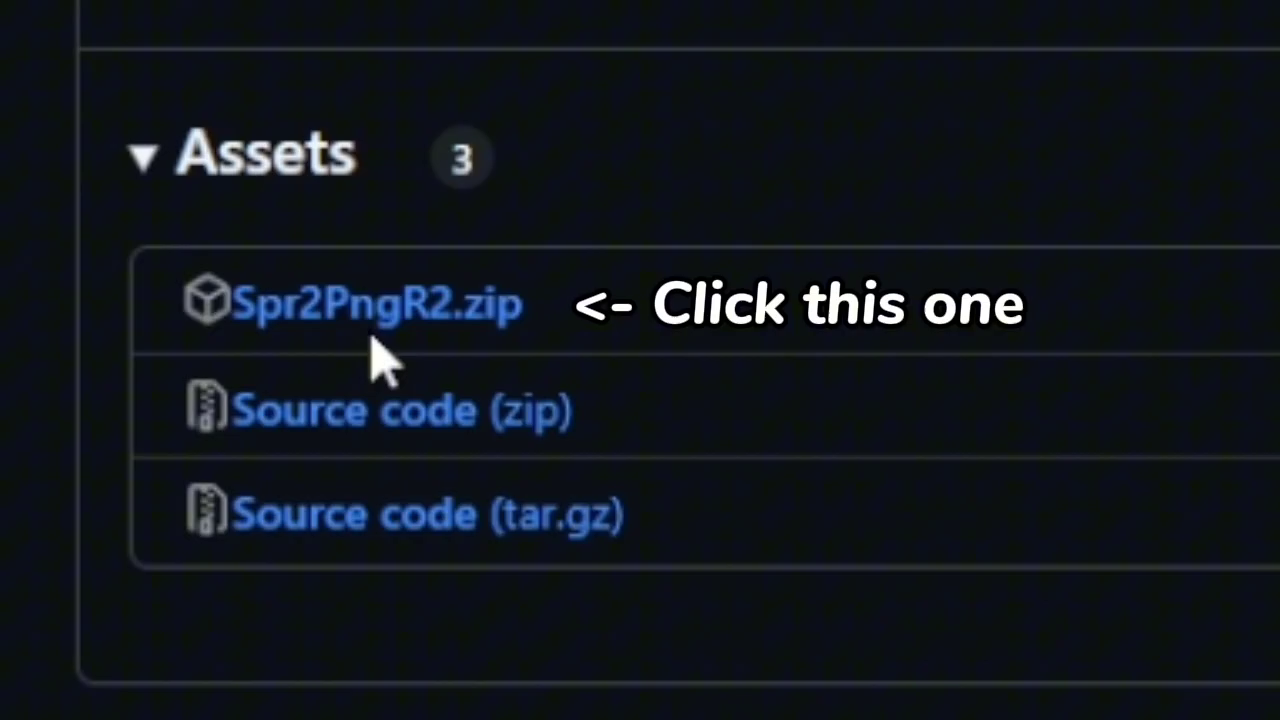
left_click(430, 305)
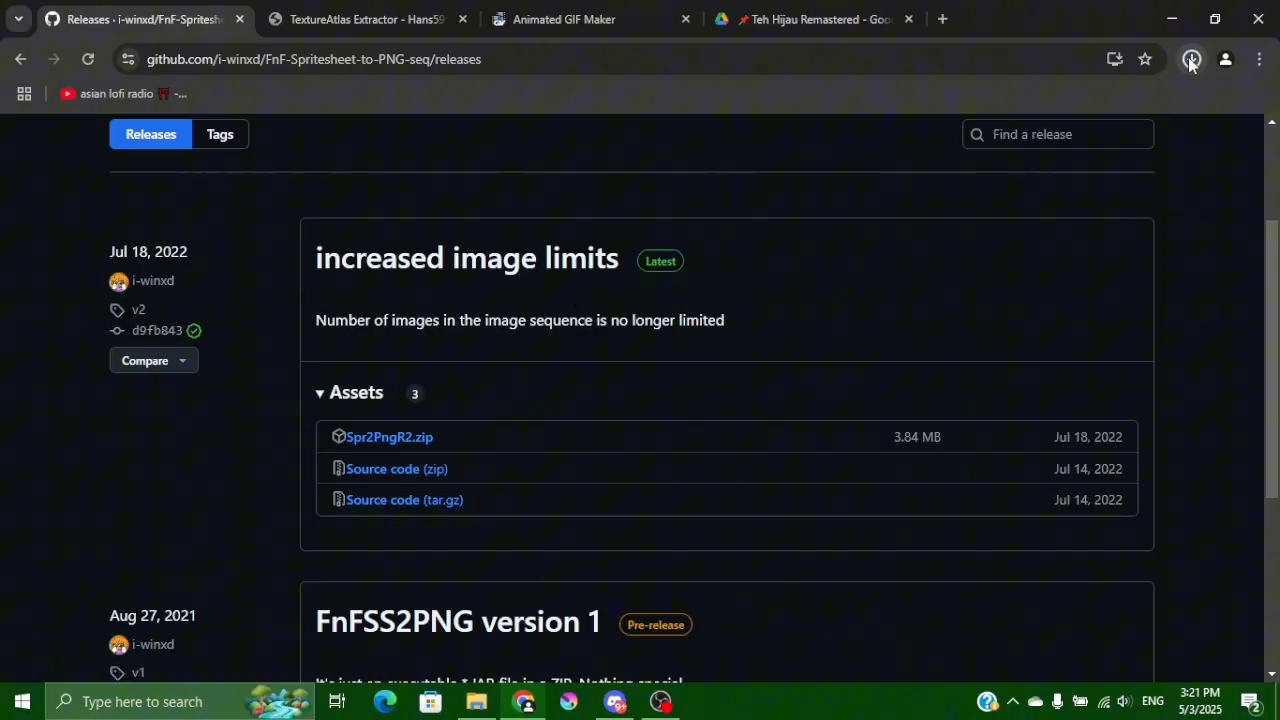
left_click(1192, 59)
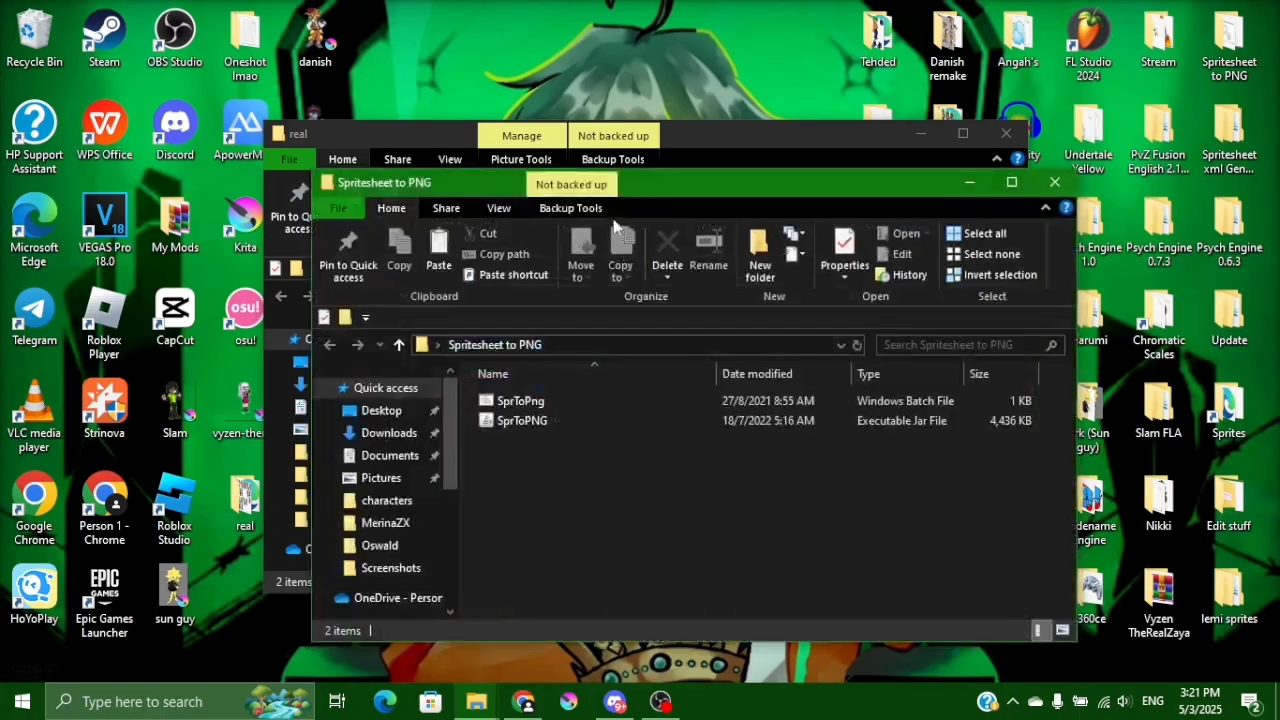
Run SprToPng and pick teh-hijau-remastered from Desktop > real to convert it.
left_click_drag(615, 183, 572, 96)
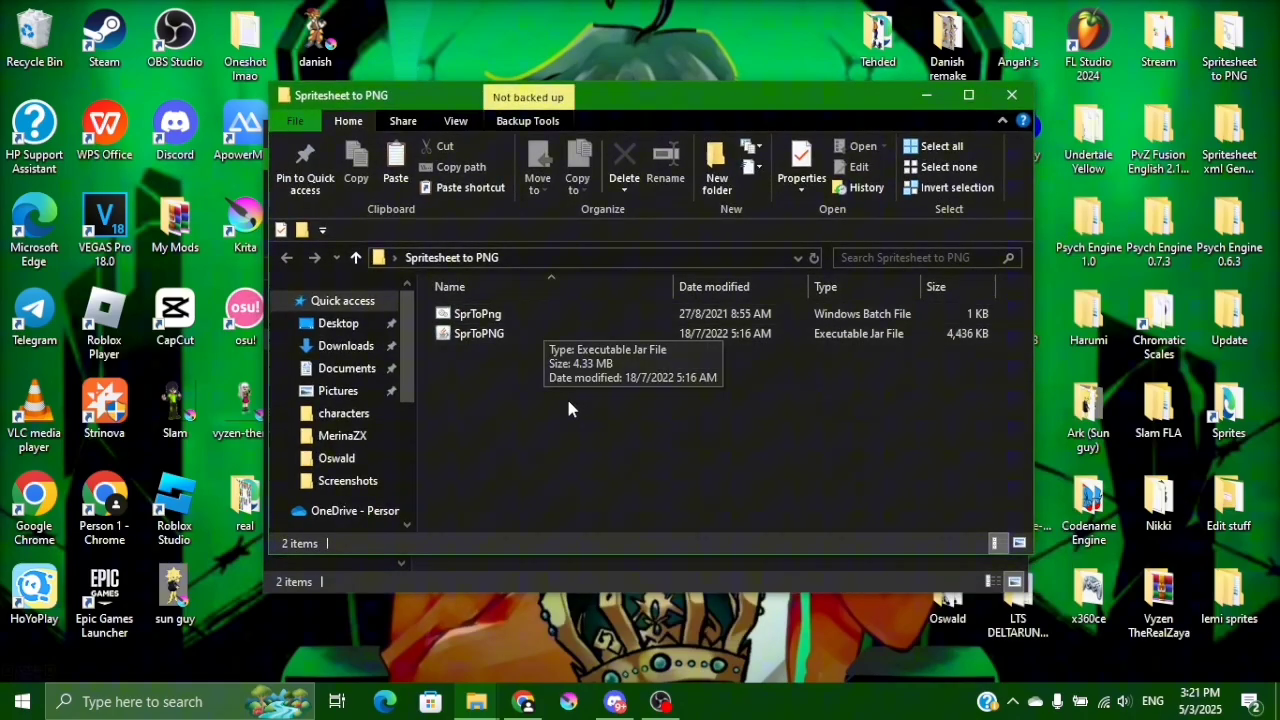
left_click_drag(620, 95, 750, 108)
double_click(688, 332)
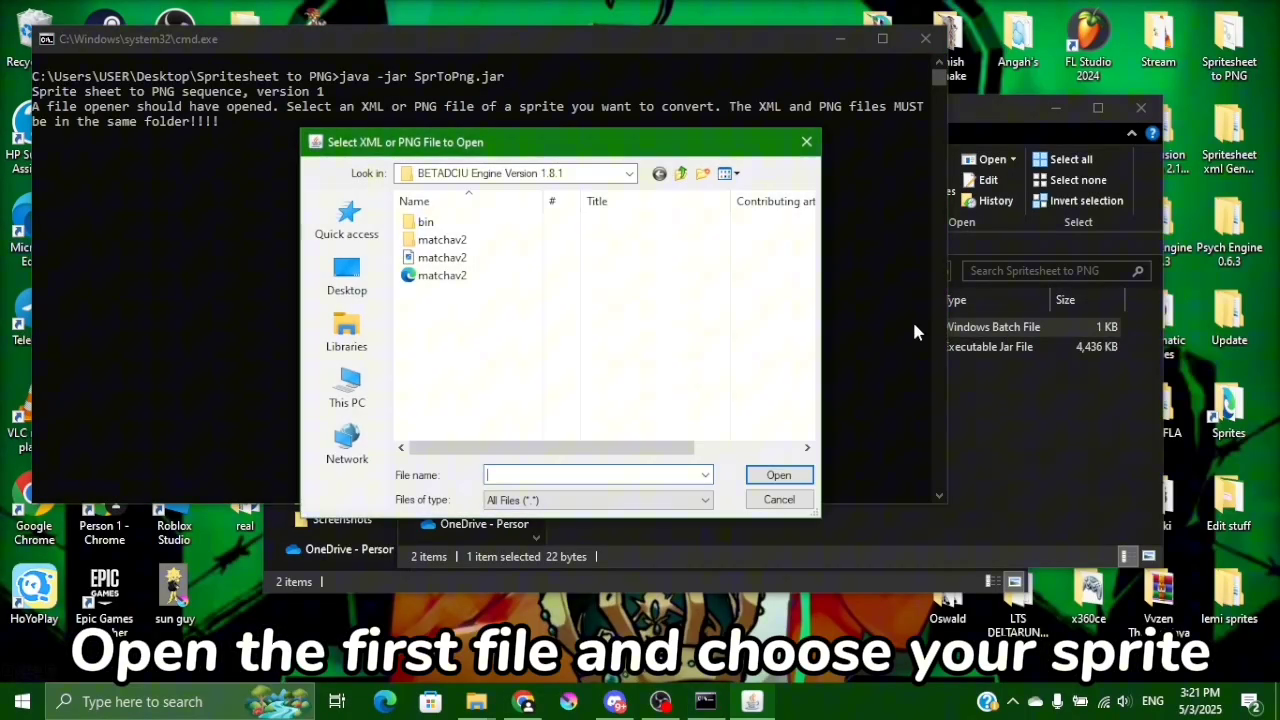
left_click(348, 278)
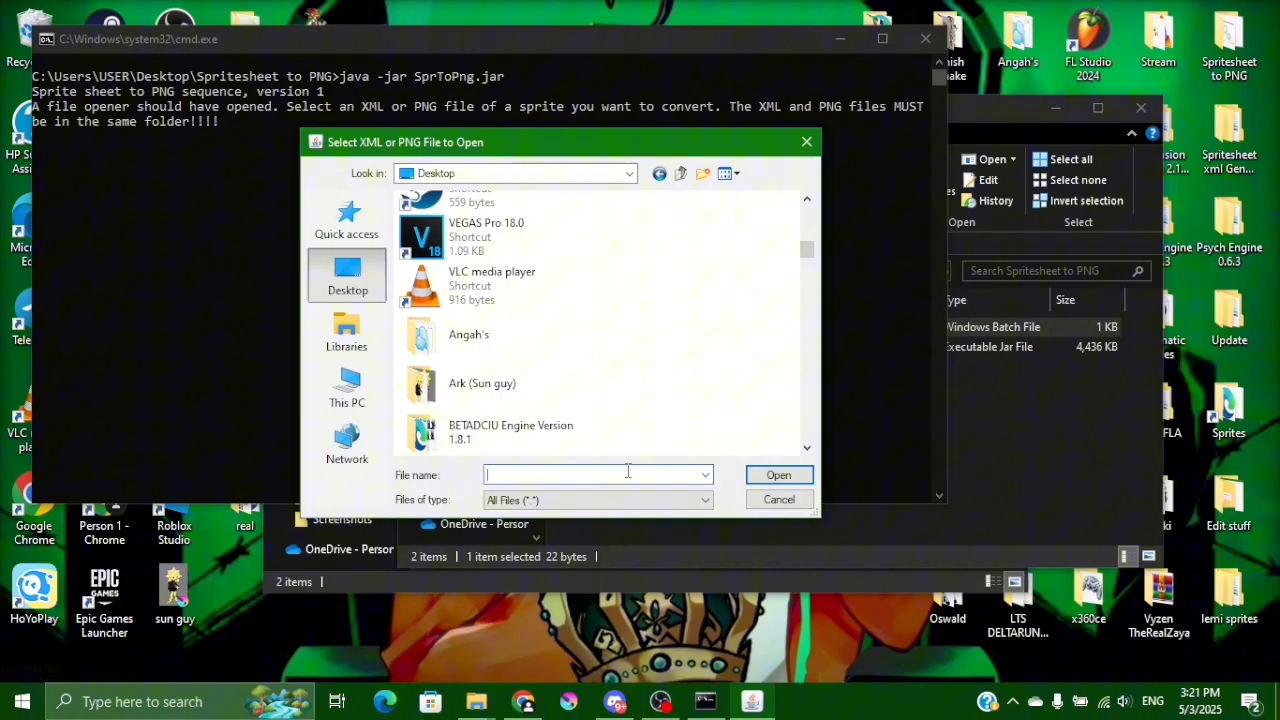
type("rea")
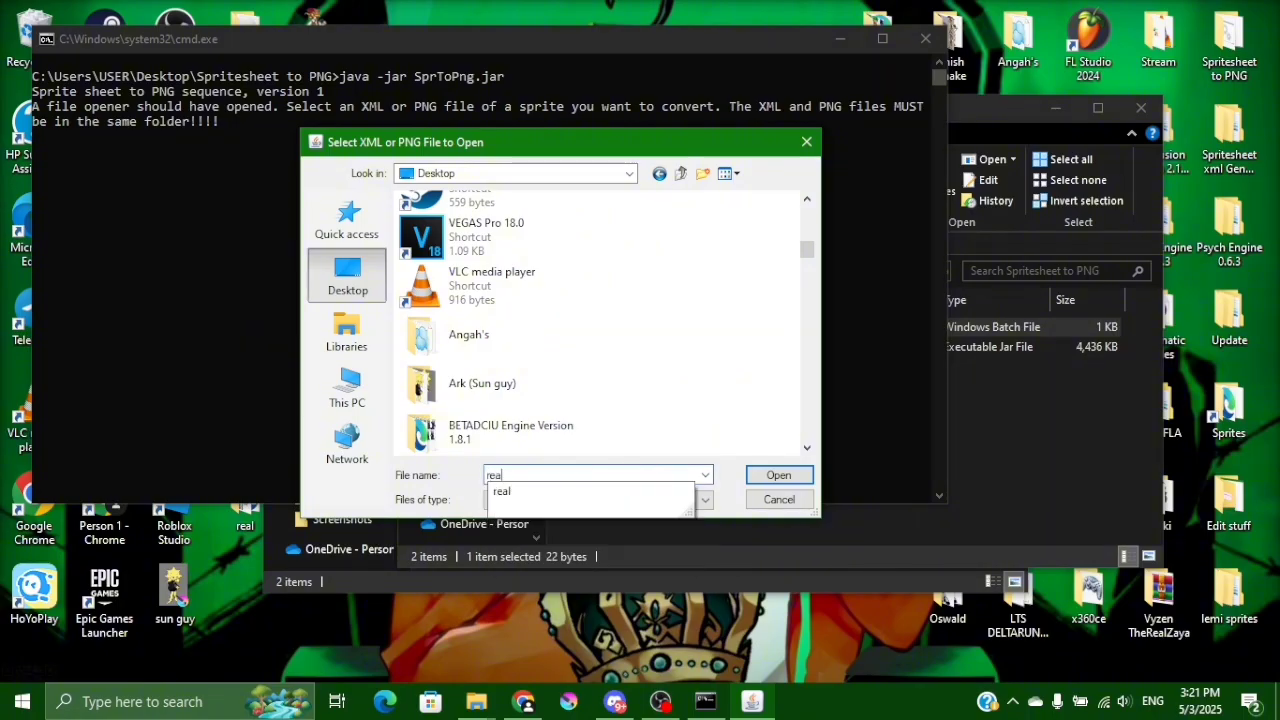
left_click(562, 494)
left_click(799, 474)
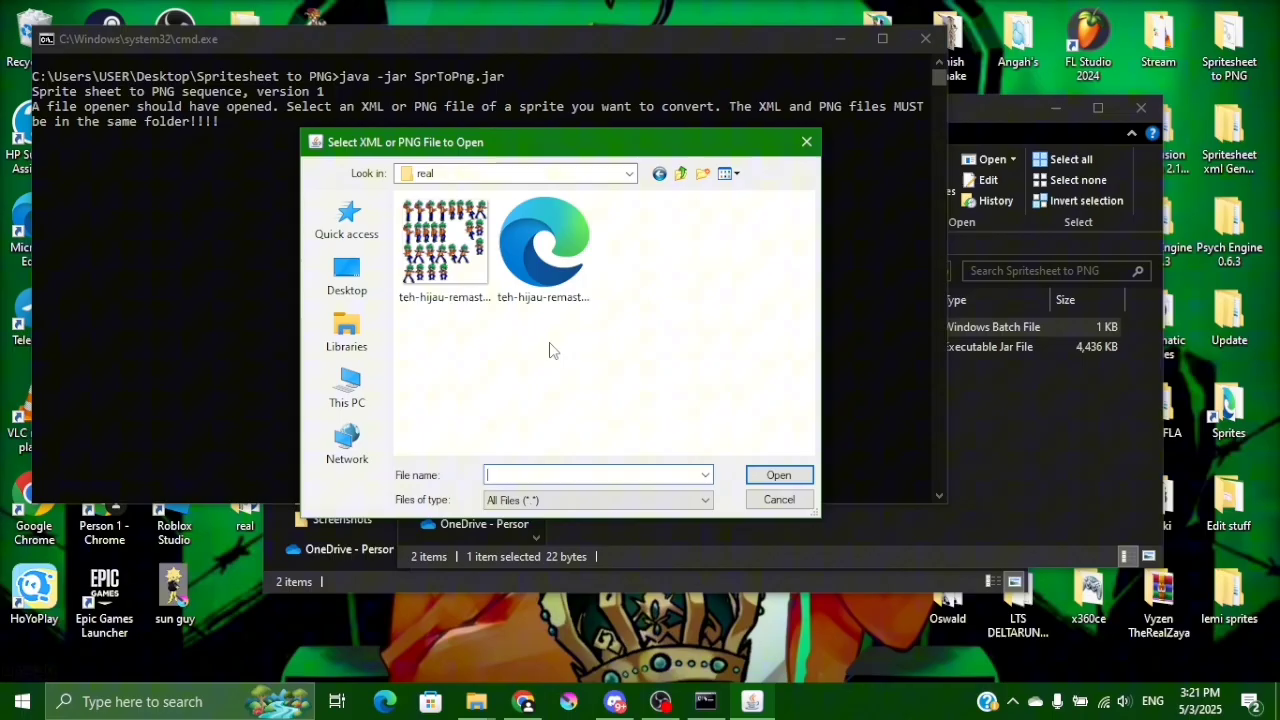
left_click(472, 285)
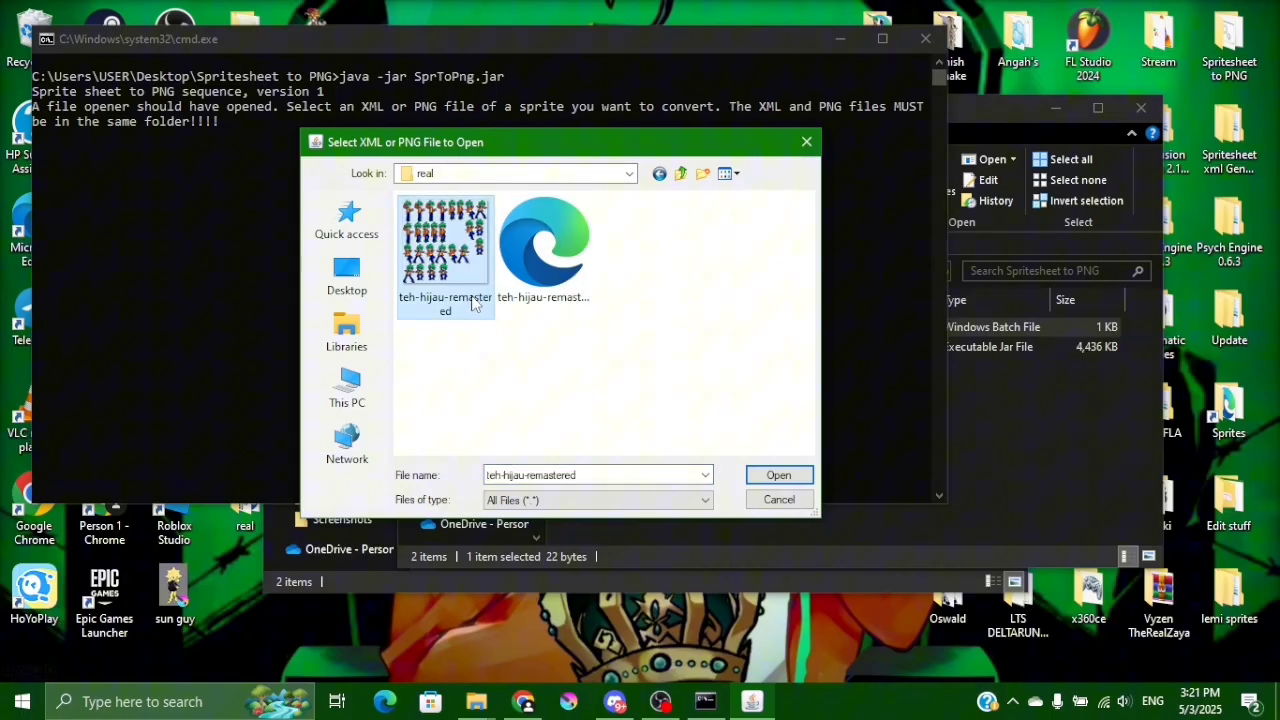
left_click_drag(354, 134, 510, 174)
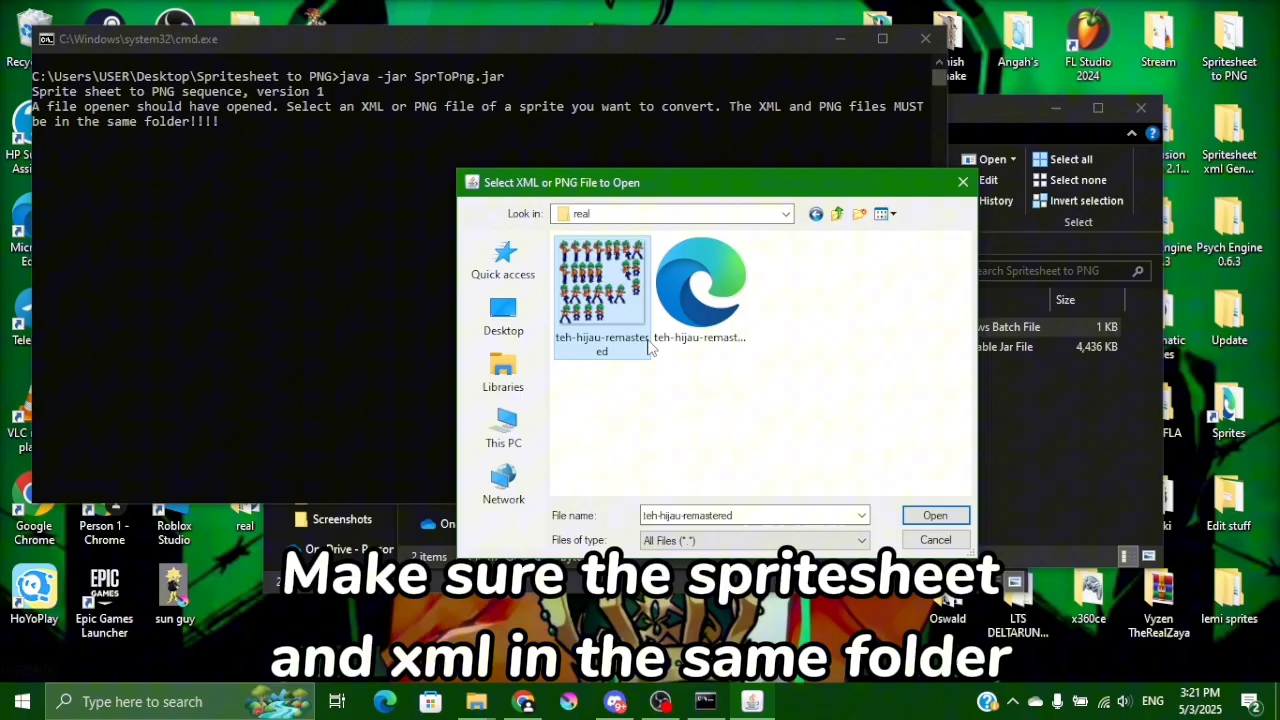
left_click(935, 516)
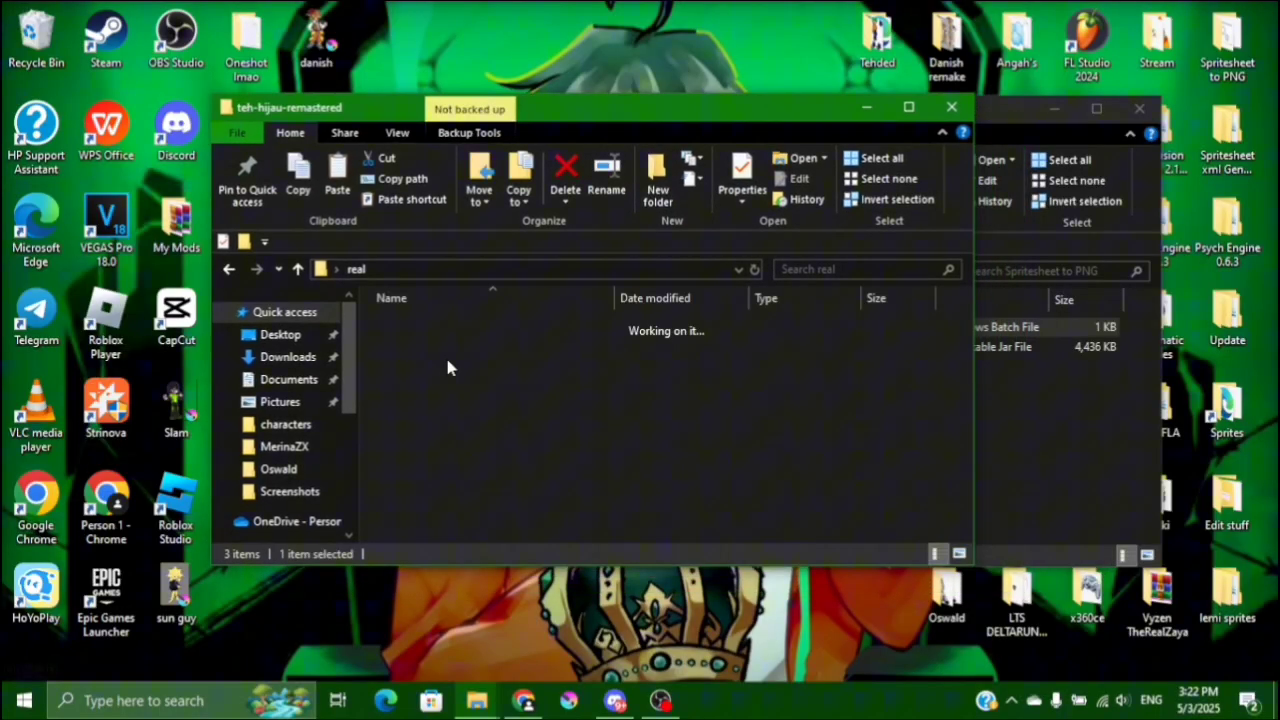
Open the teh-hijau-remastered output and inspect the Teh idle frames.
left_click(457, 345)
double_click(457, 345)
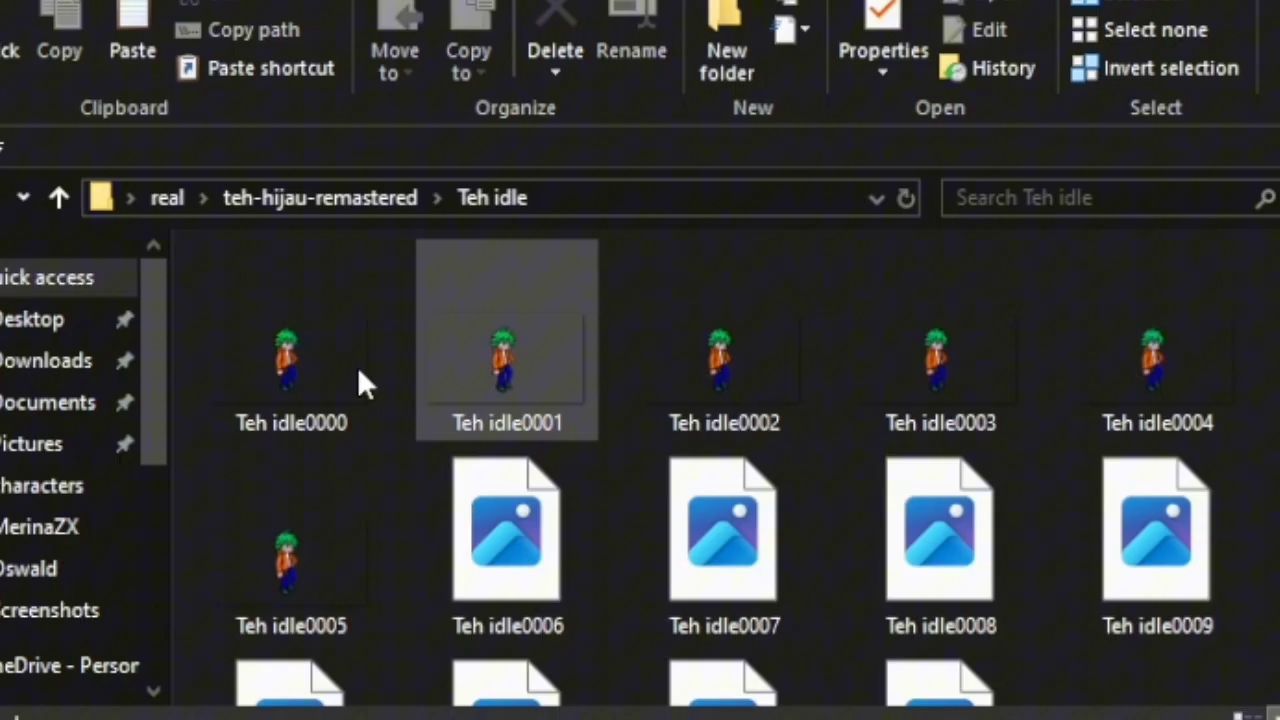
scroll(459, 368, "down", 1)
scroll(426, 580, "up", 2)
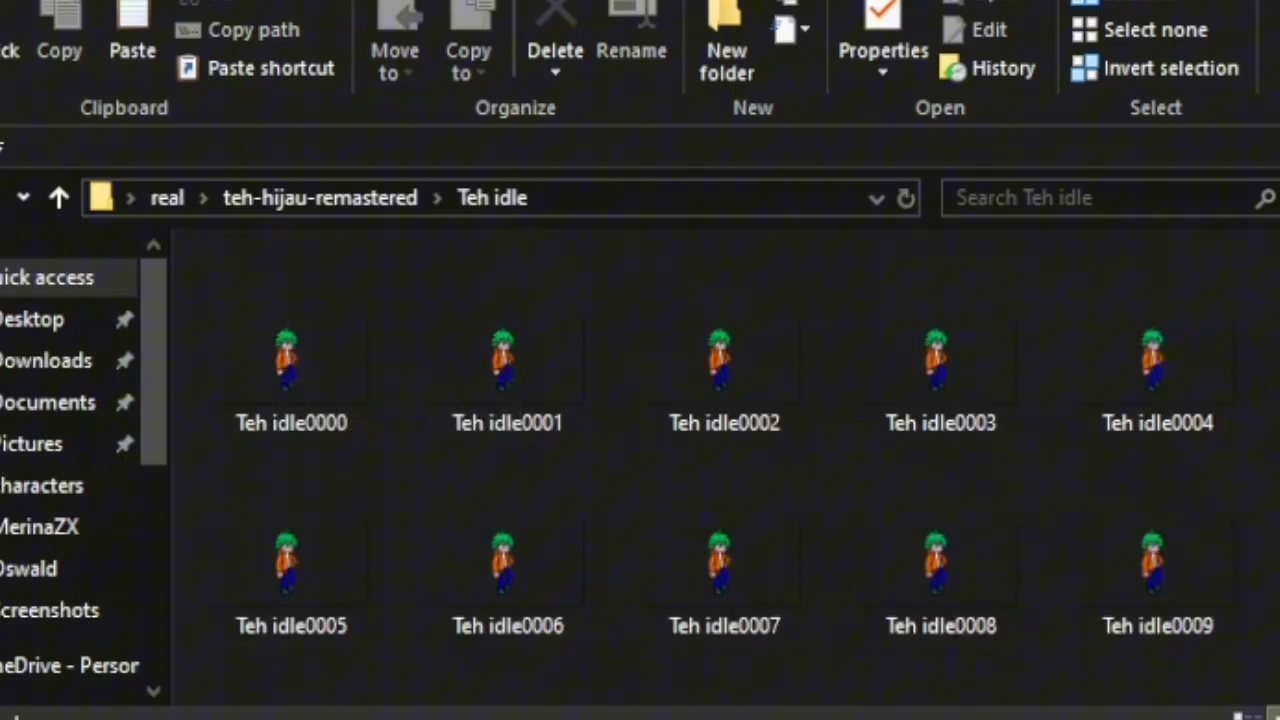
key("alt+Left")
Check the Teh left, right and up frame folders, then return to Chrome.
double_click(352, 375)
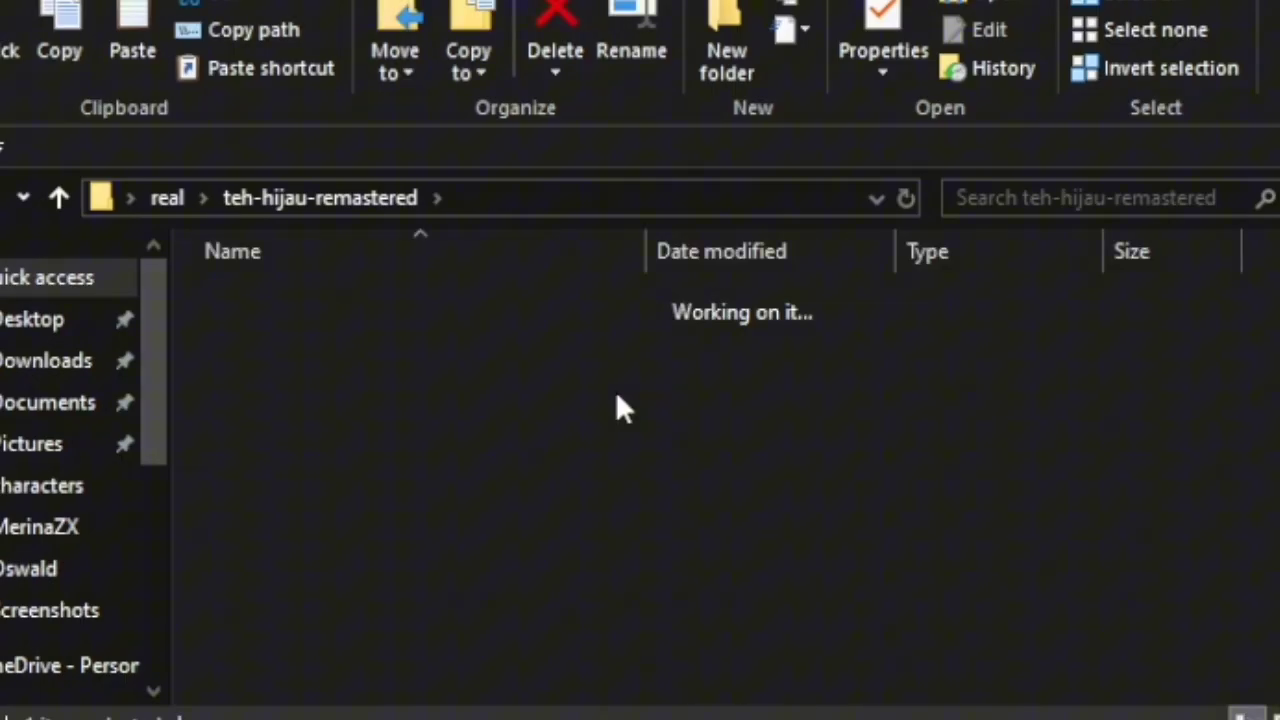
scroll(378, 368, "up", 1)
key("alt+Left")
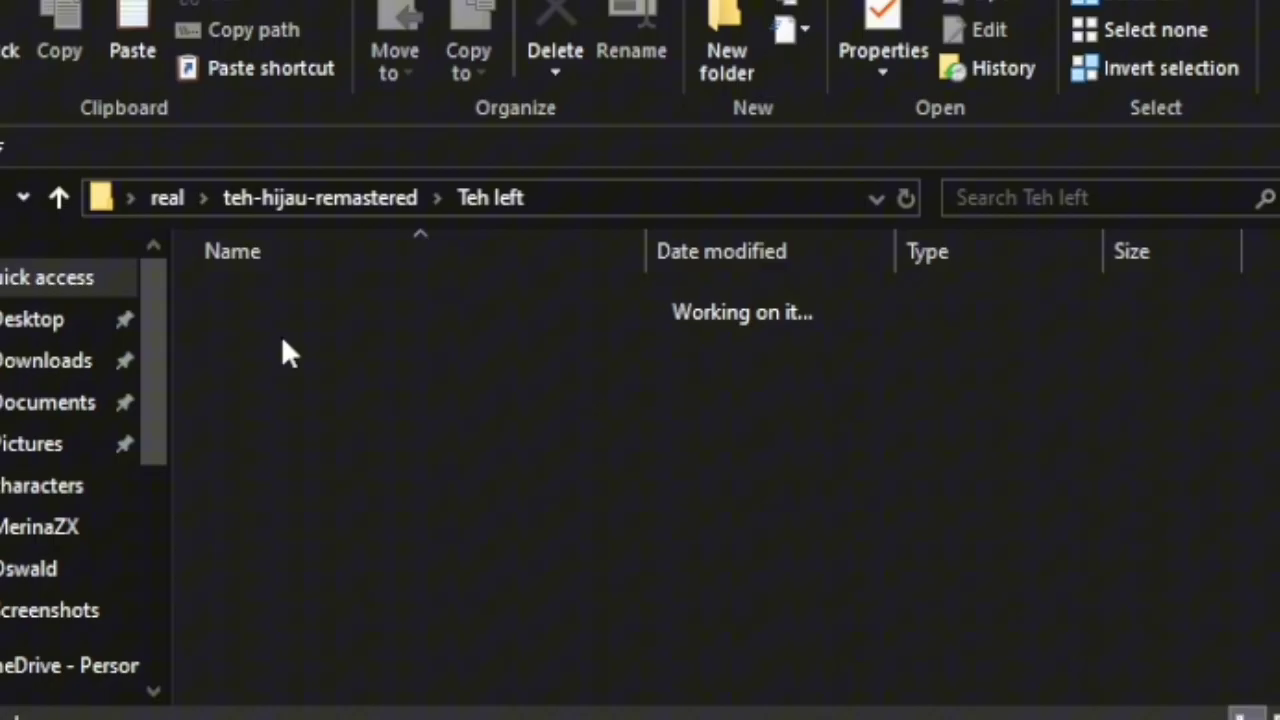
double_click(315, 411)
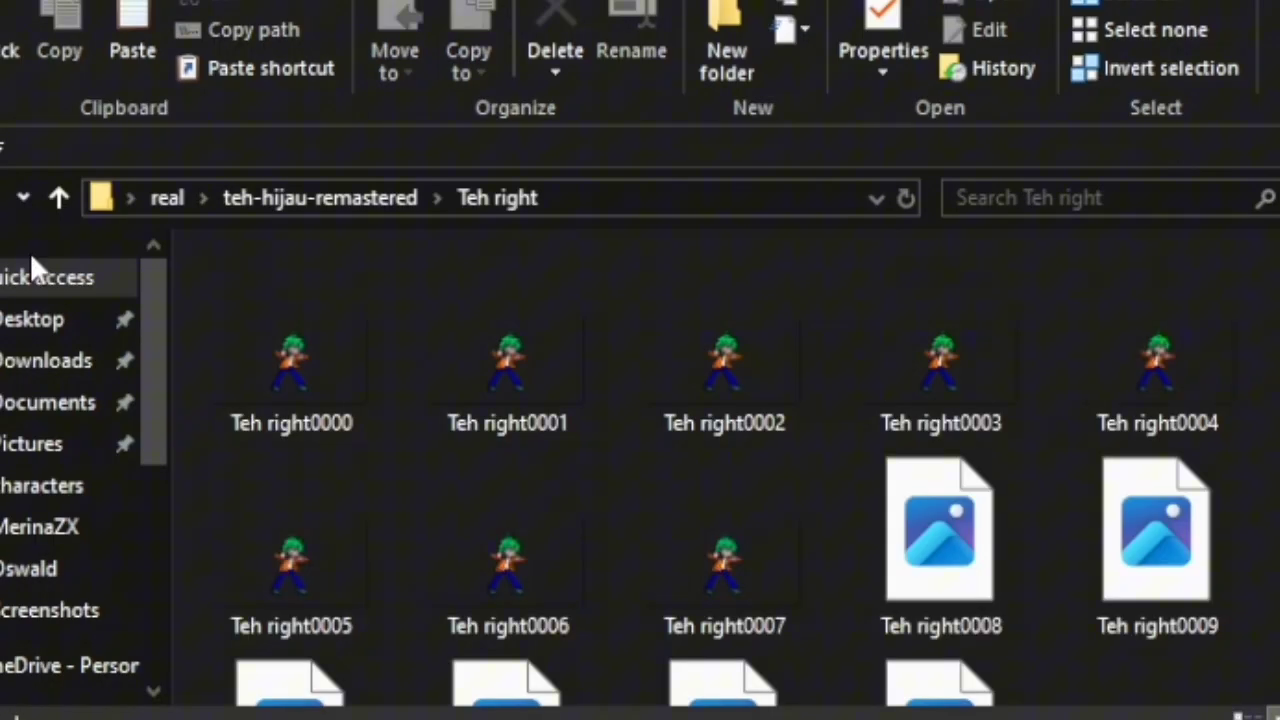
key("alt+Left")
double_click(363, 451)
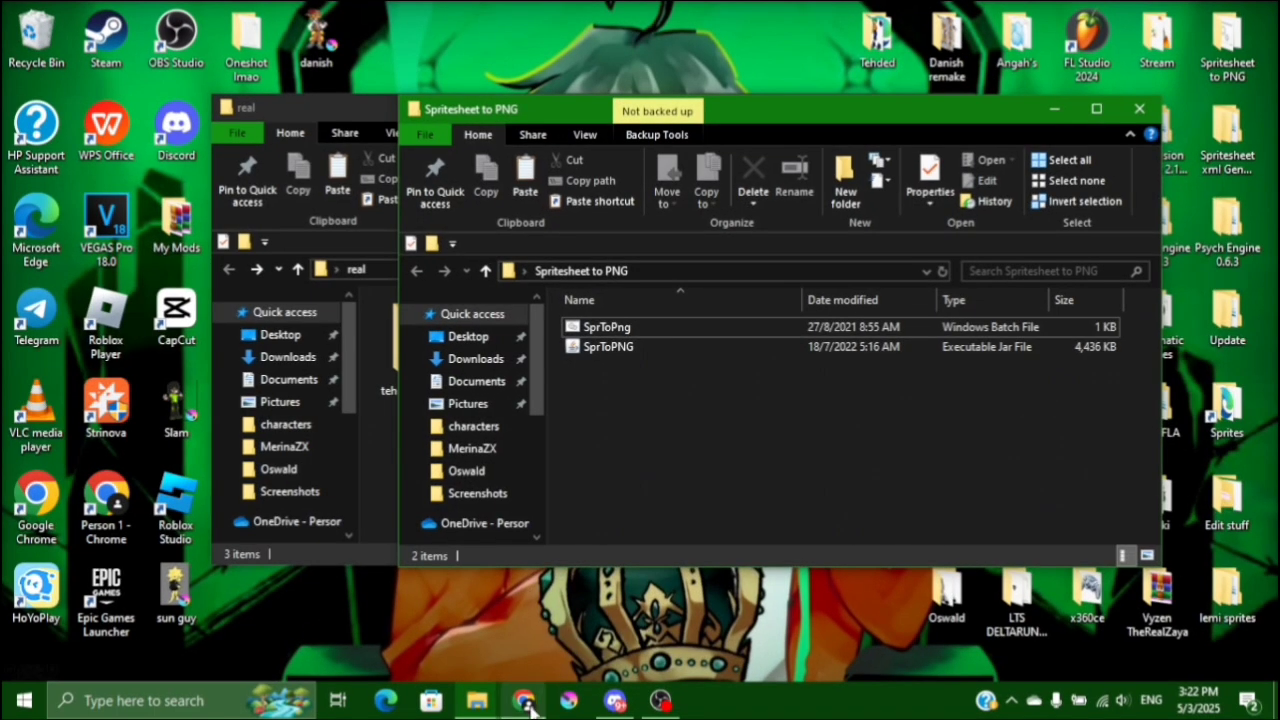
left_click(525, 701)
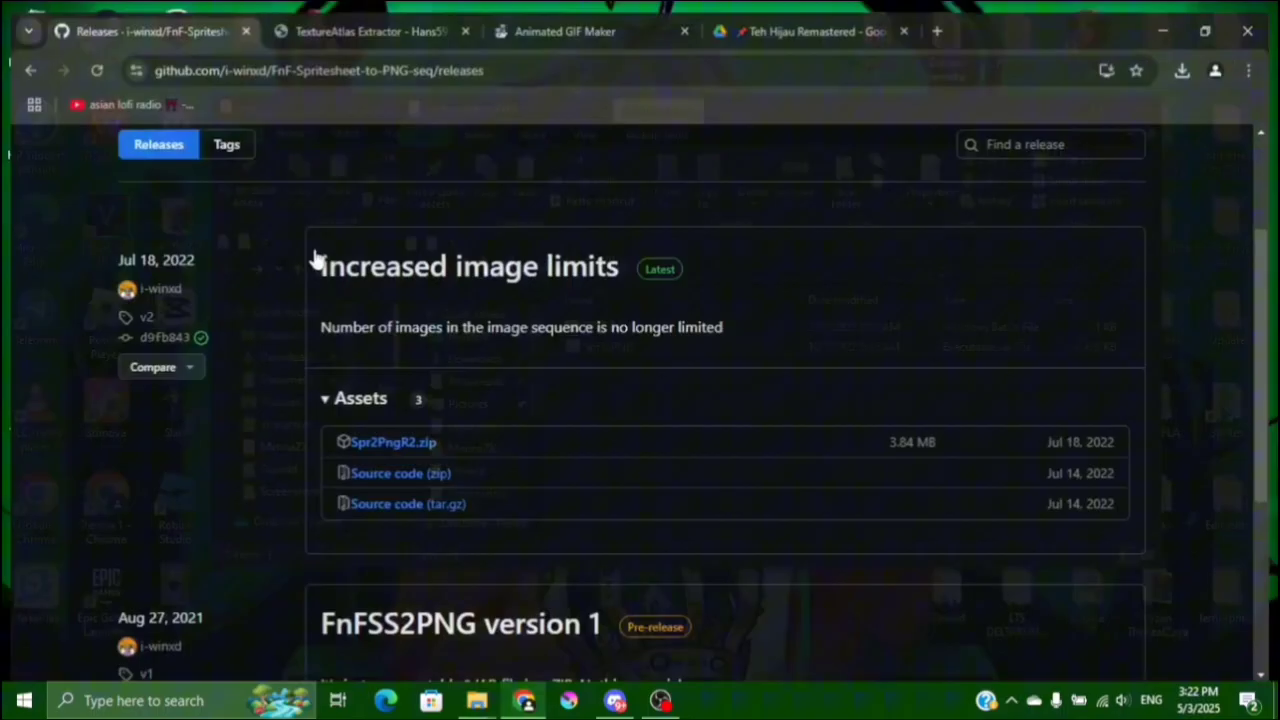
Load teh-hijau-remastered.png as the Image file in TextureAtlas Extractor.
left_click(360, 12)
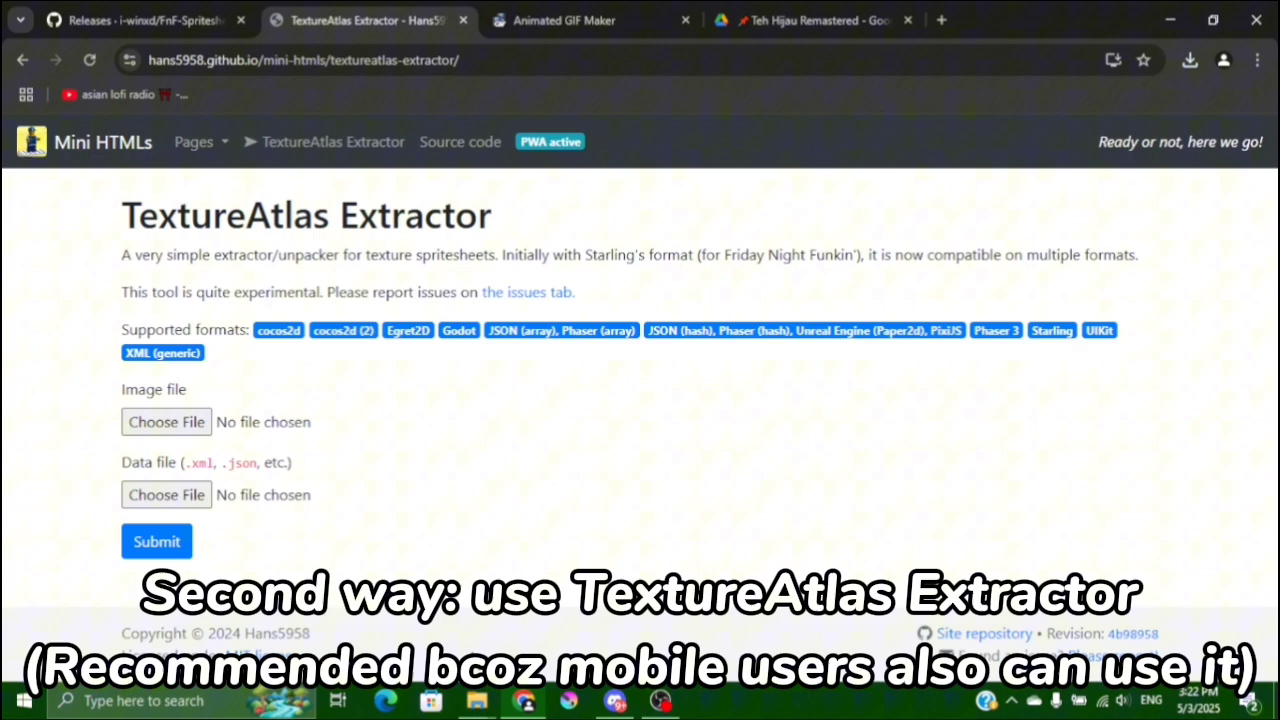
mouse_move(477, 700)
left_click(350, 590)
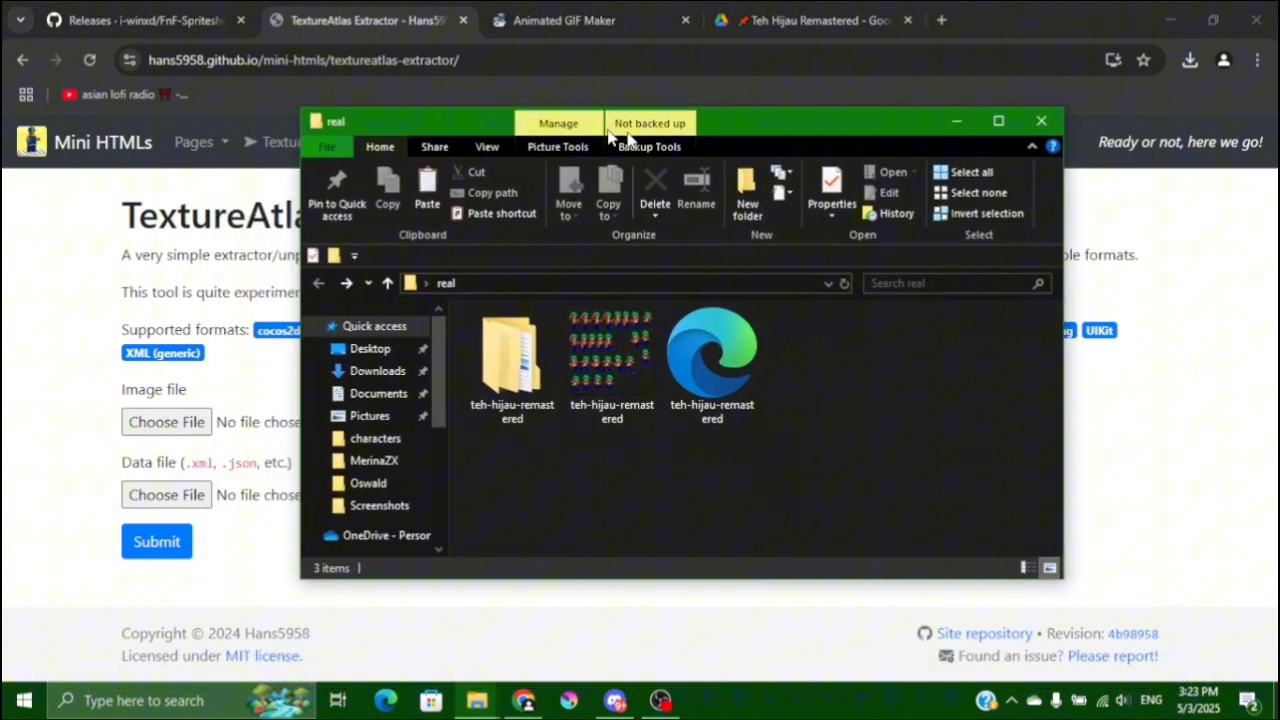
left_click_drag(610, 135, 858, 131)
left_click_drag(860, 360, 182, 427)
Load teh-hijau-remastered.xml as the Data file.
mouse_move(475, 695)
left_click(557, 615)
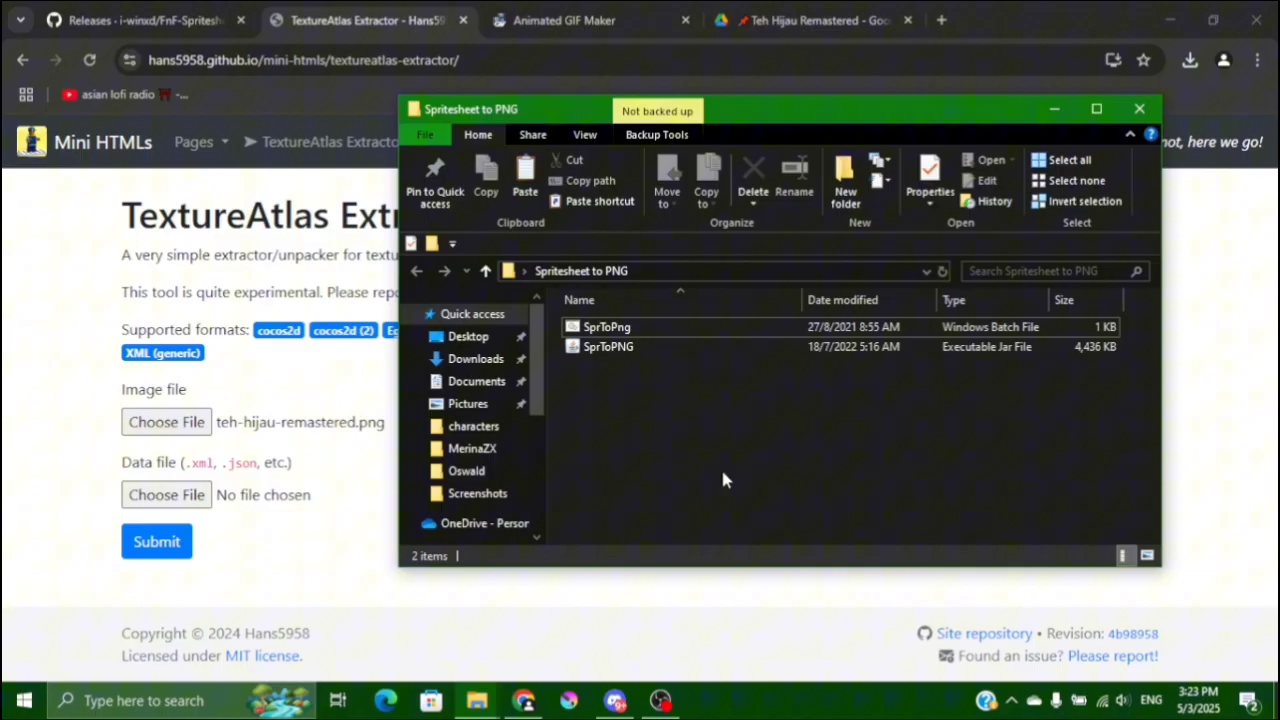
left_click(1054, 109)
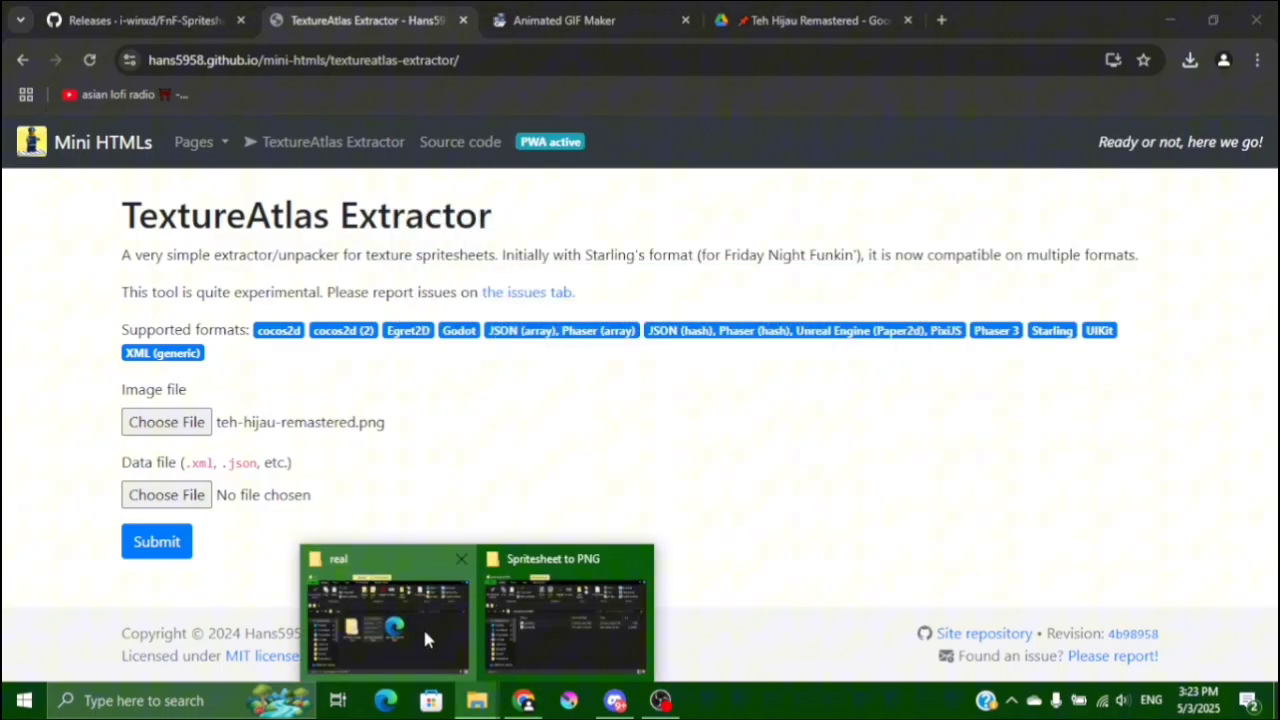
left_click(422, 625)
left_click(963, 395)
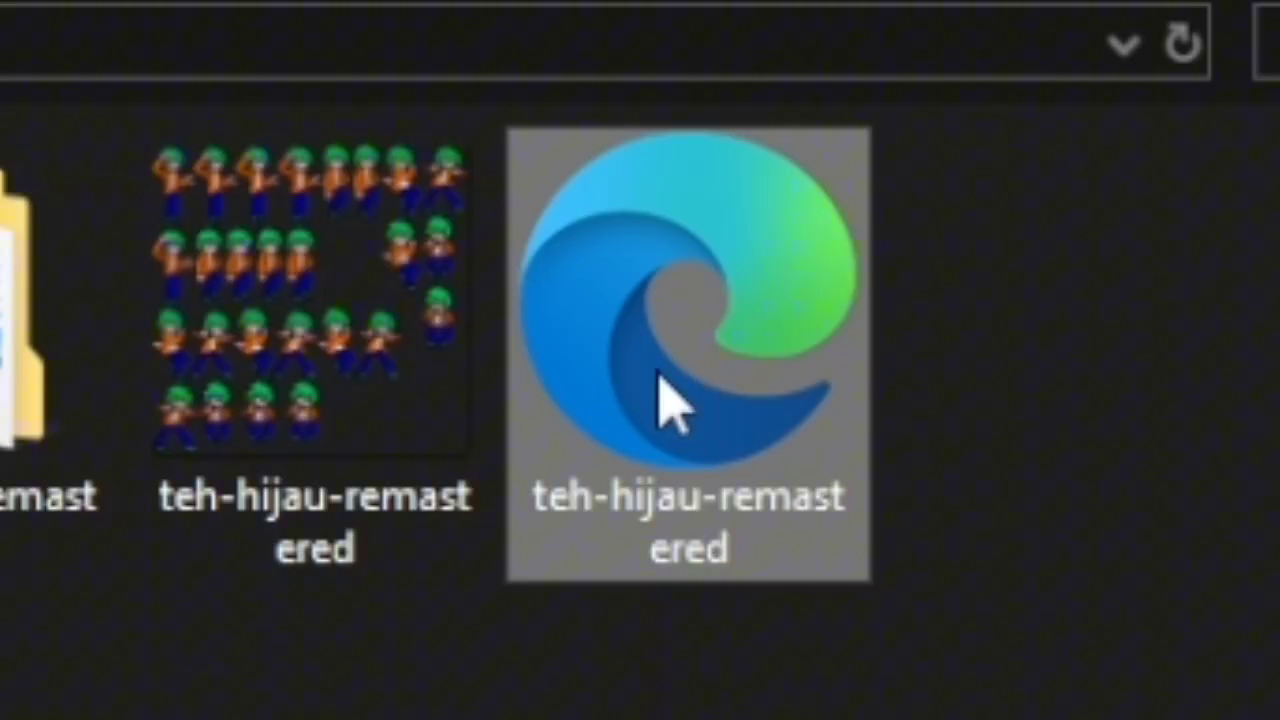
left_click_drag(955, 378, 228, 490)
left_click_drag(672, 505, 506, 563)
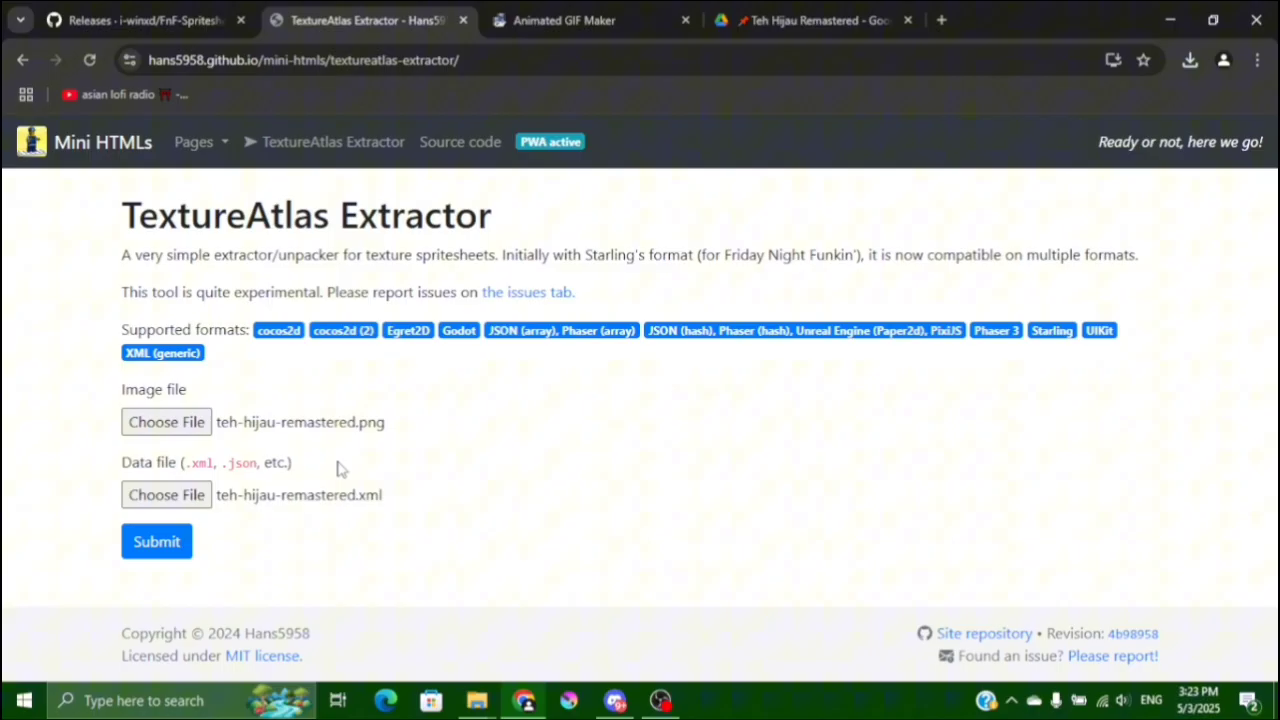
Extract the 70 textures and open the downloaded teh-hijau-remastered.zip.
left_click(157, 542)
scroll(672, 421, "down", 2)
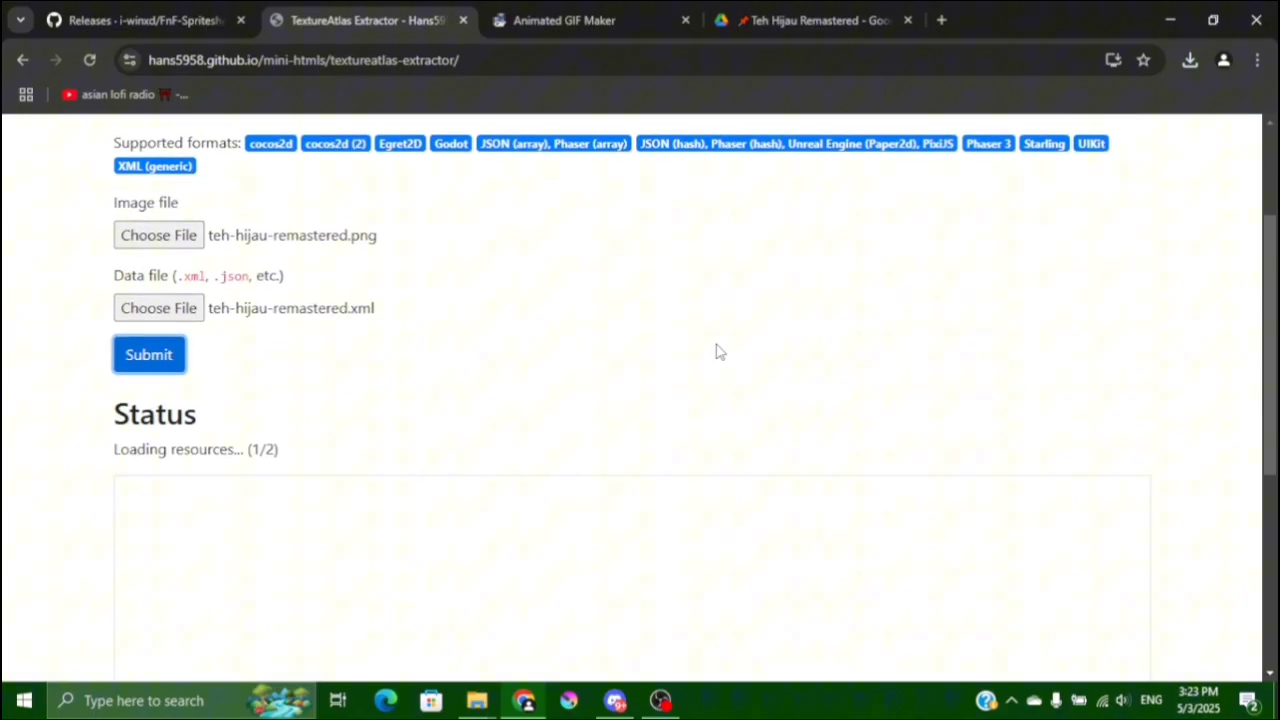
scroll(857, 366, "down", 2)
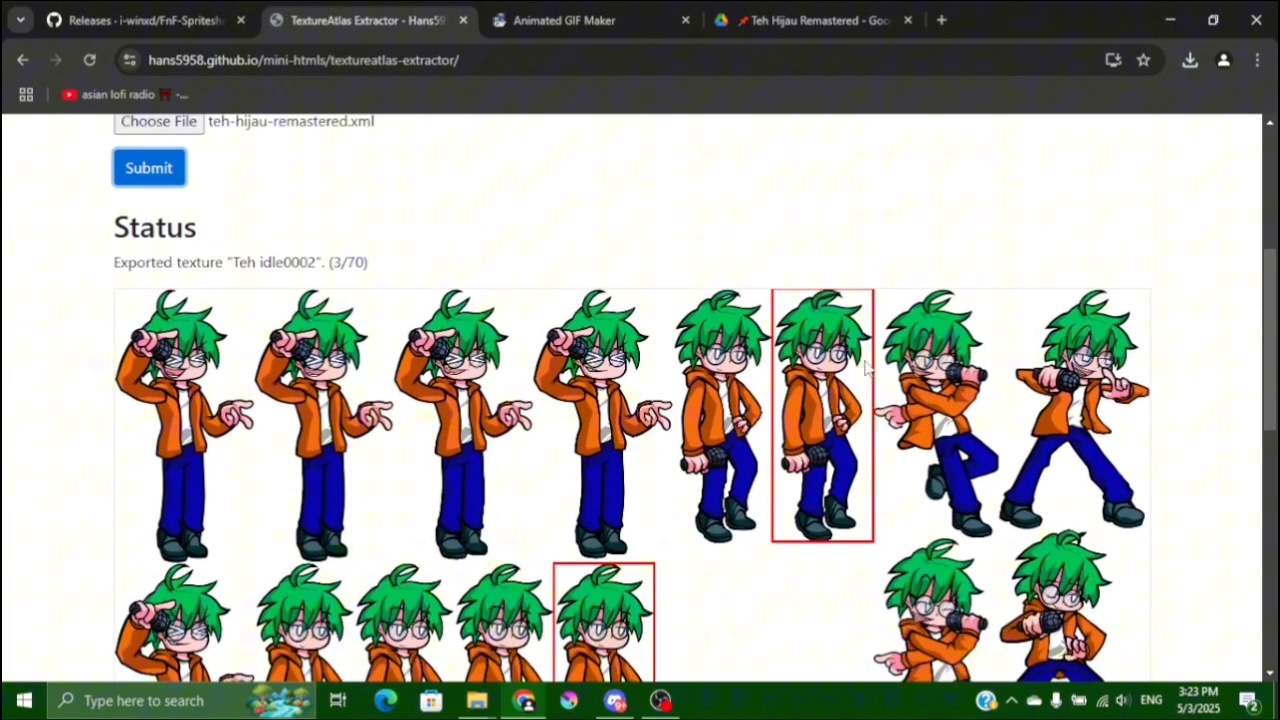
scroll(865, 368, "up", 1)
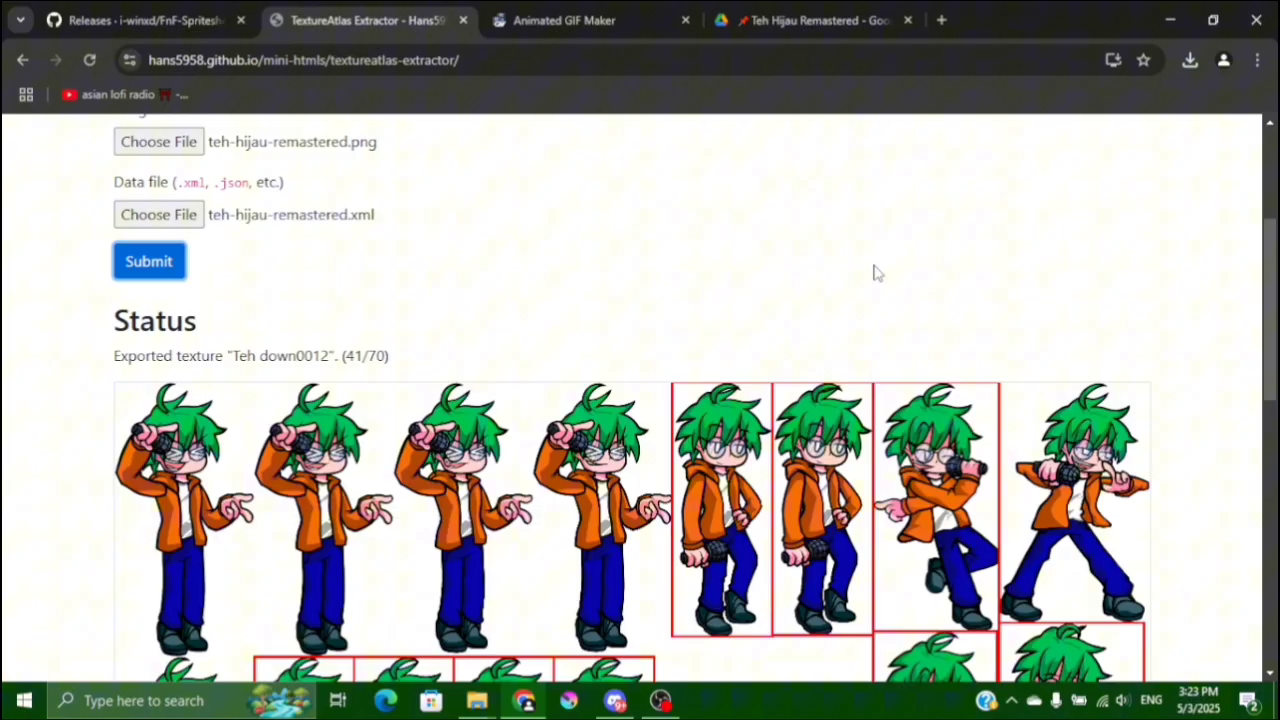
scroll(837, 271, "down", 2)
scroll(838, 272, "down", 1)
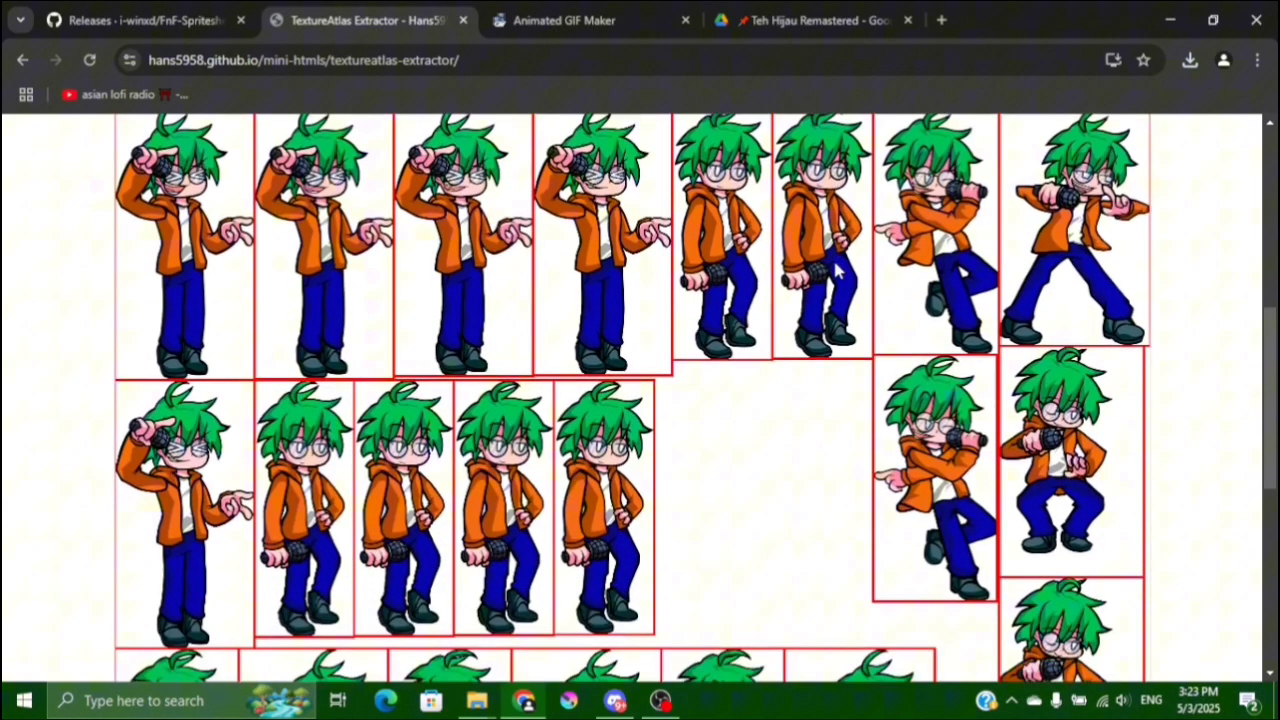
scroll(837, 271, "up", 5)
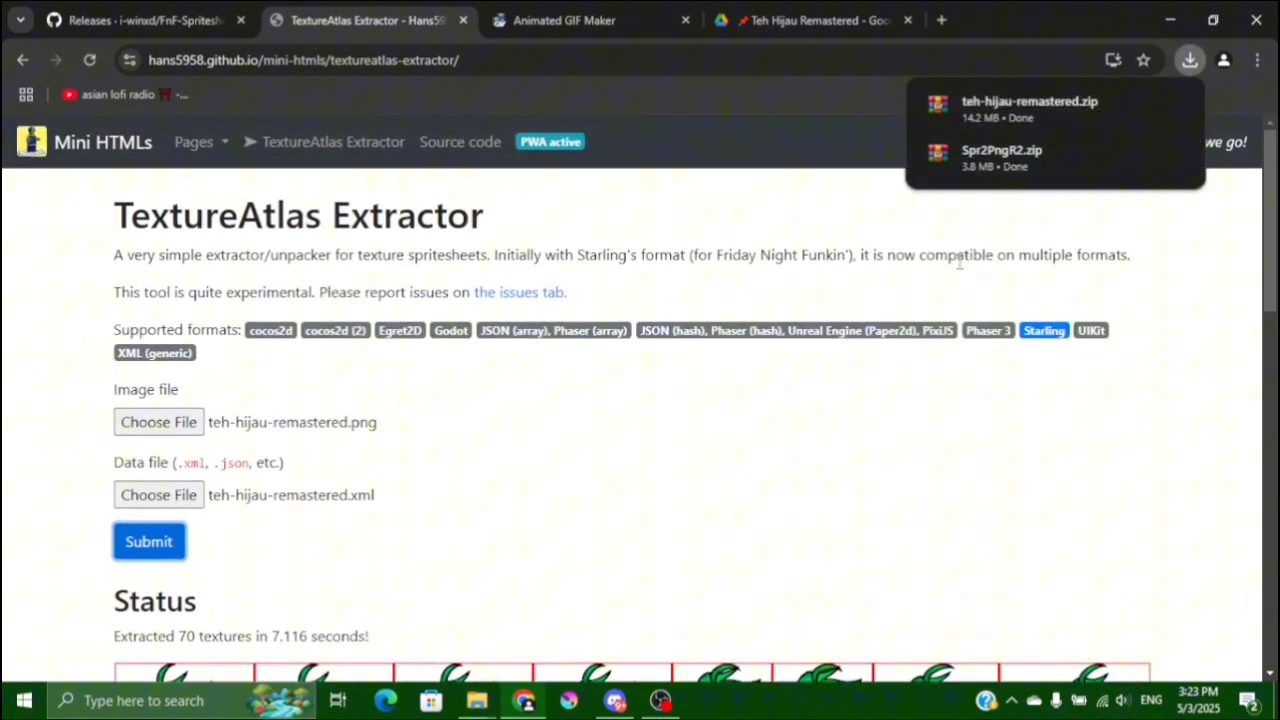
left_click(1062, 111)
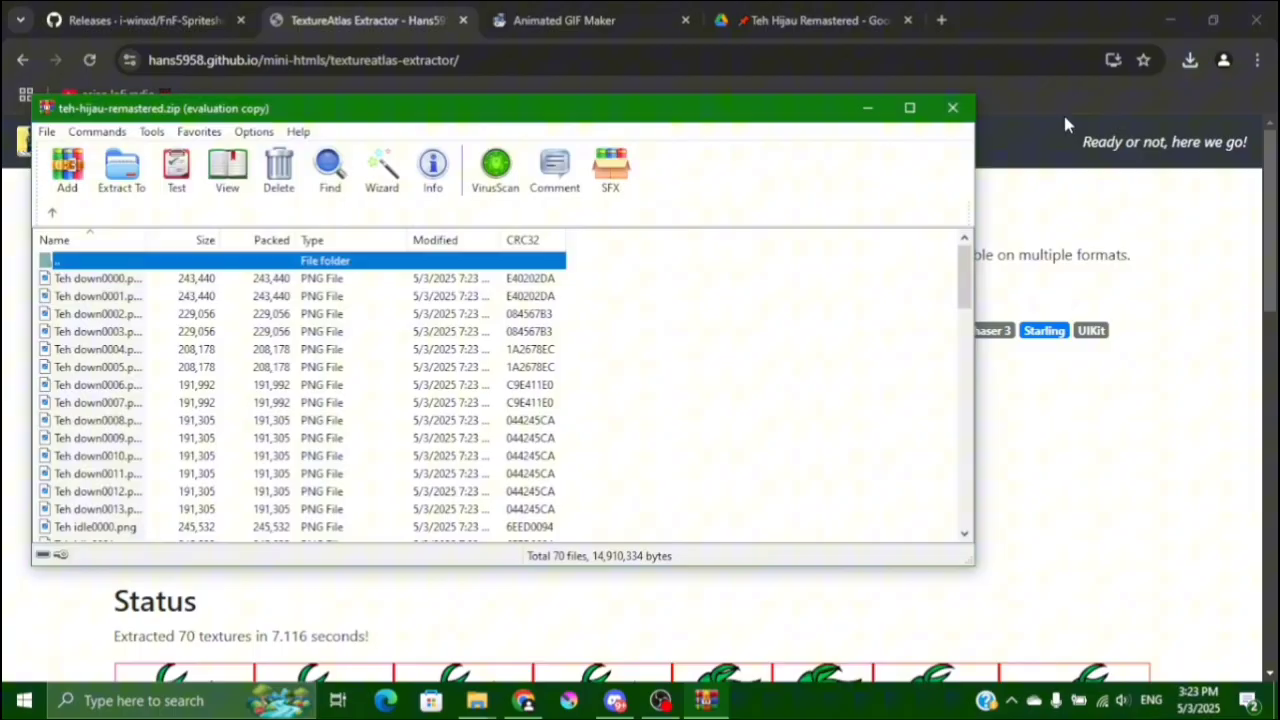
Dismiss the WinRAR licence reminder, close the archive, and go to ezgif's GIF Maker.
scroll(258, 318, "down", 8)
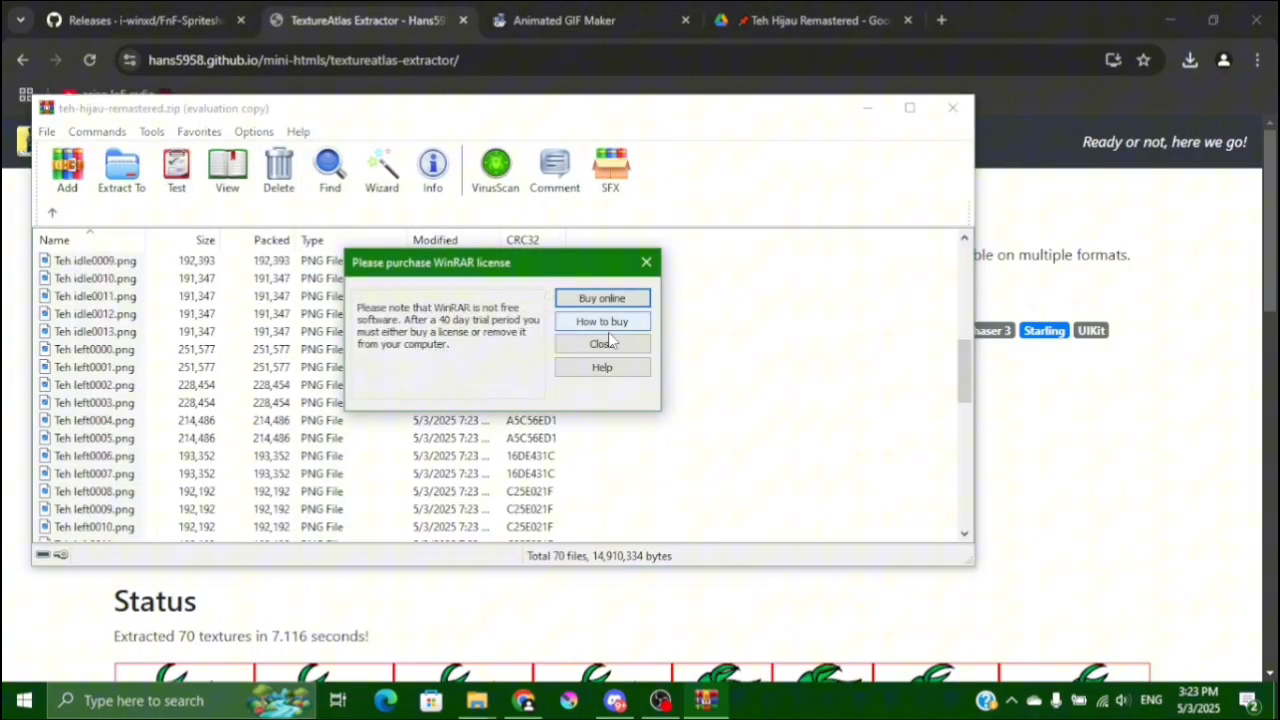
left_click(602, 343)
key("Escape")
left_click(477, 700)
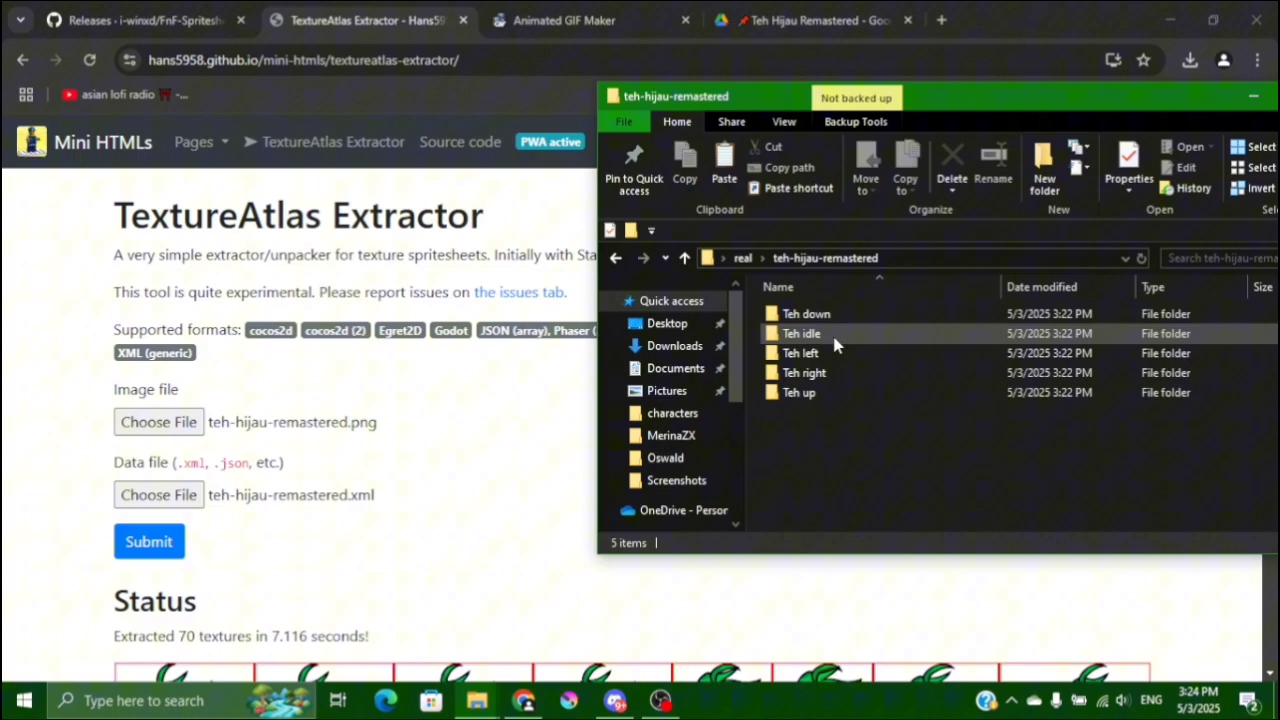
left_click(578, 20)
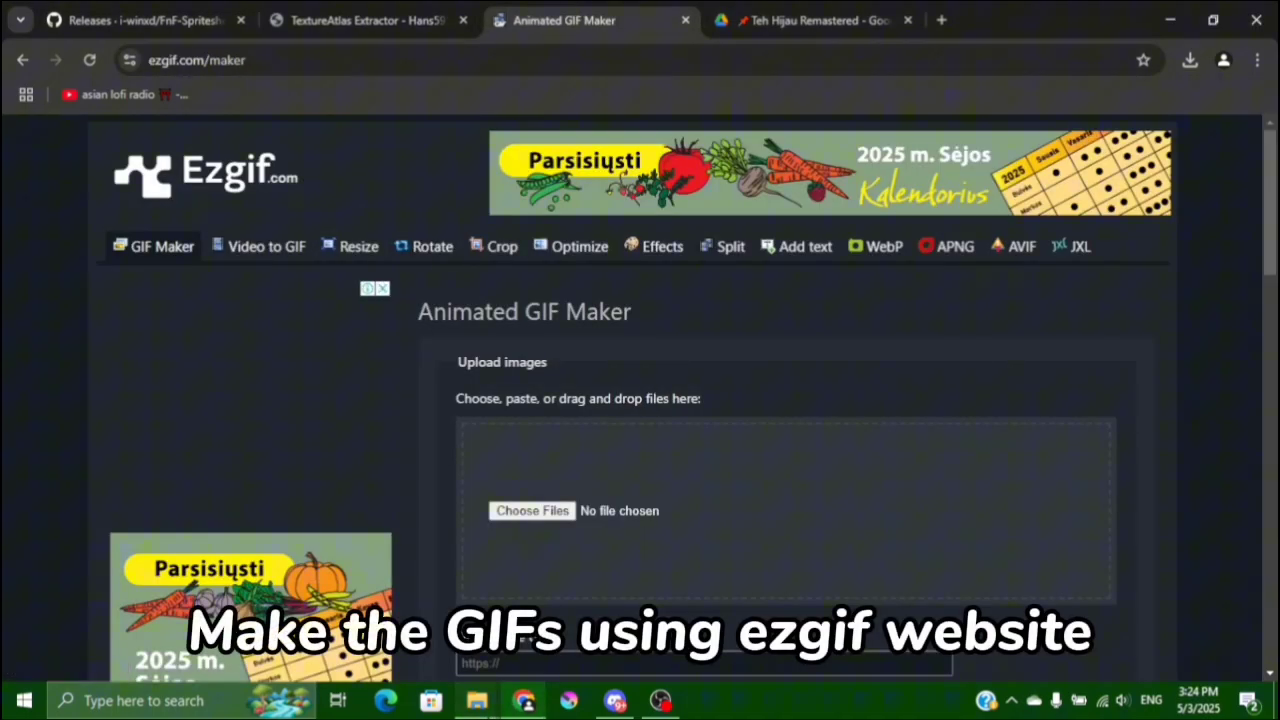
Drag all 14 PNGs from the Teh idle folder onto ezgif's upload area.
mouse_move(477, 700)
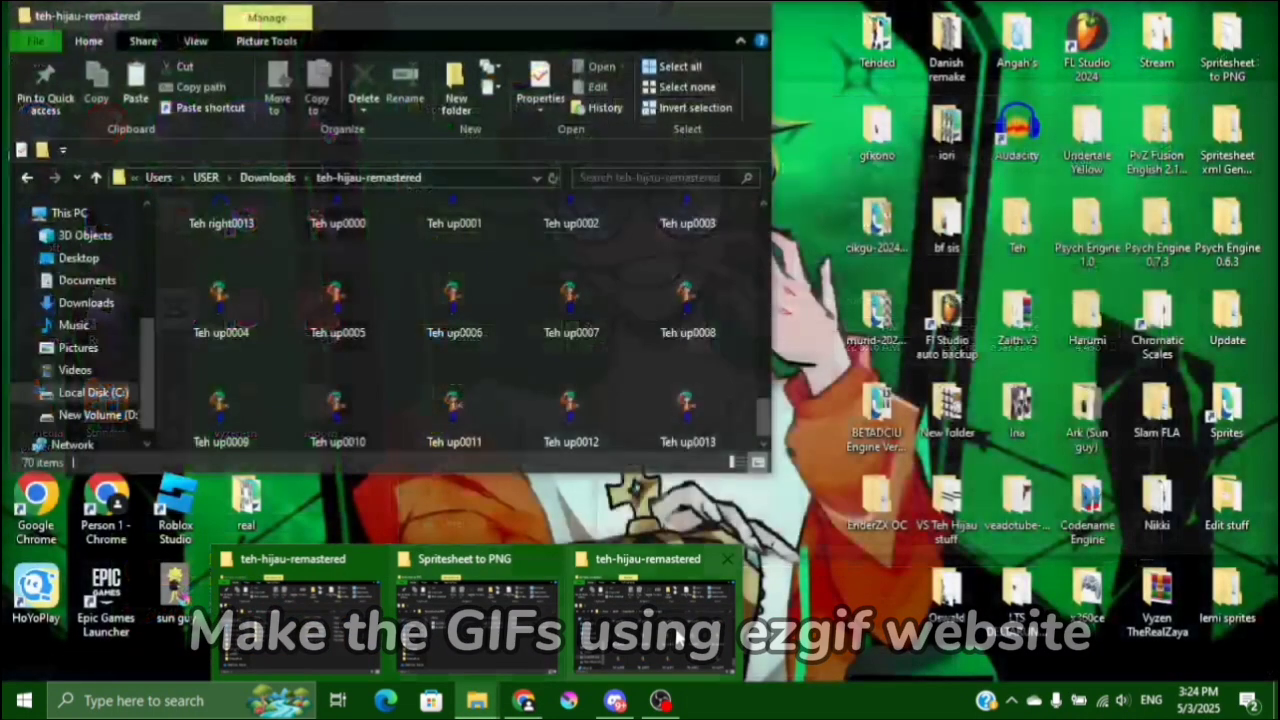
left_click(640, 610)
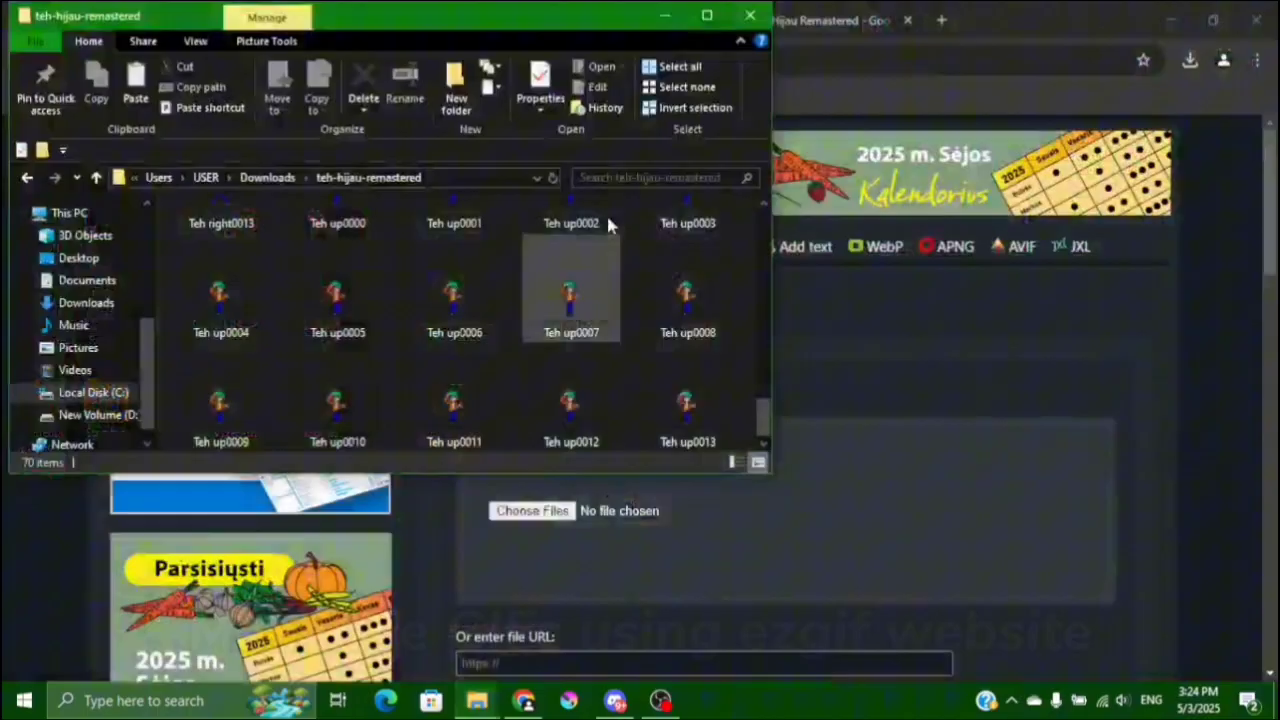
left_click(531, 605)
mouse_move(477, 700)
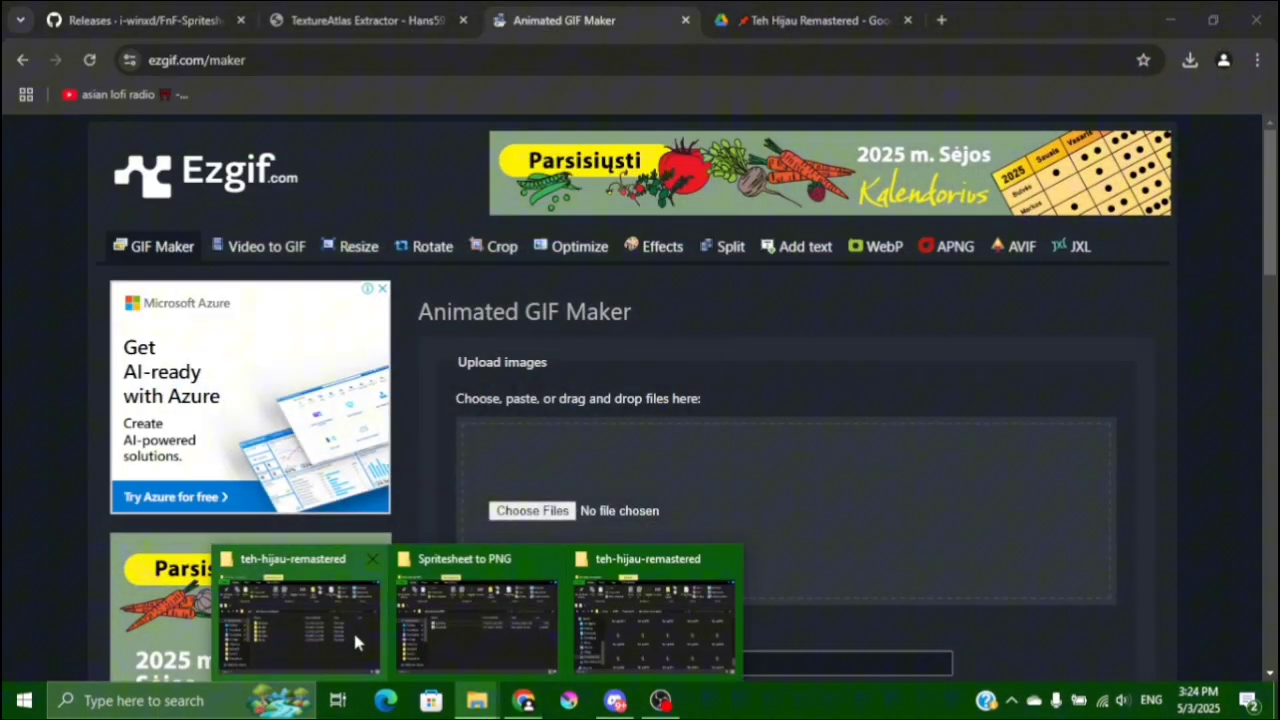
left_click(354, 636)
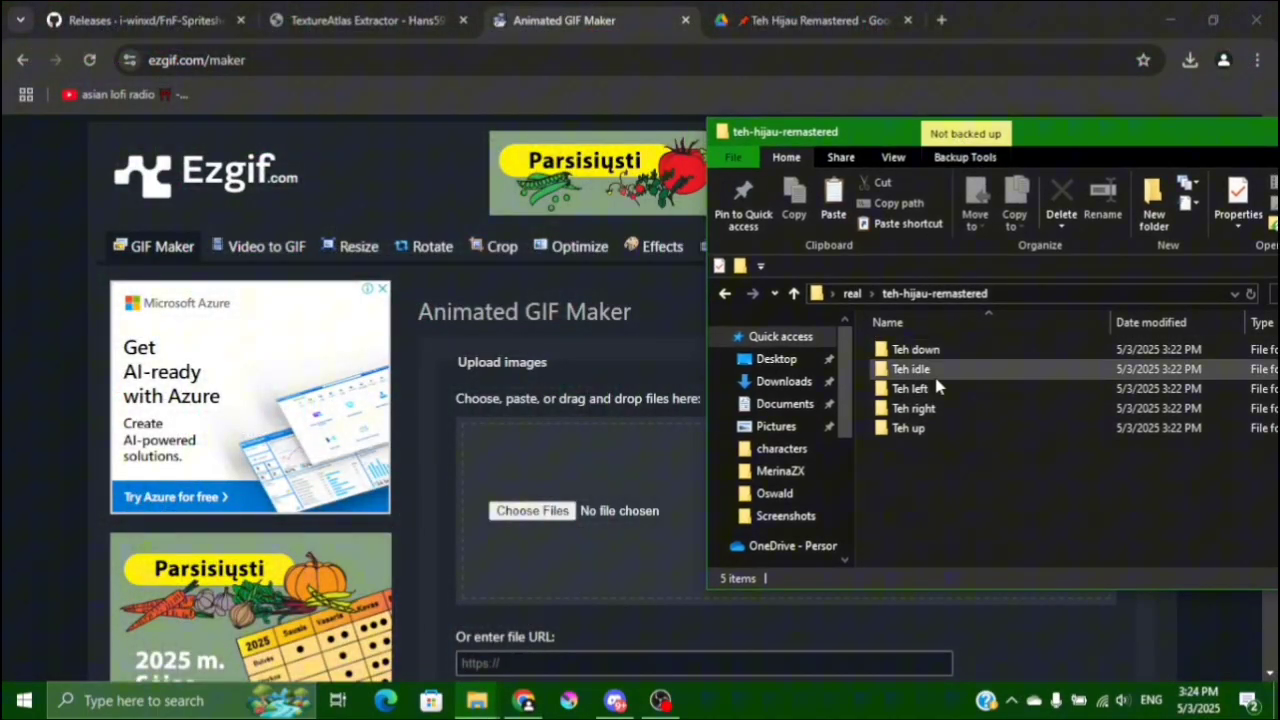
double_click(910, 369)
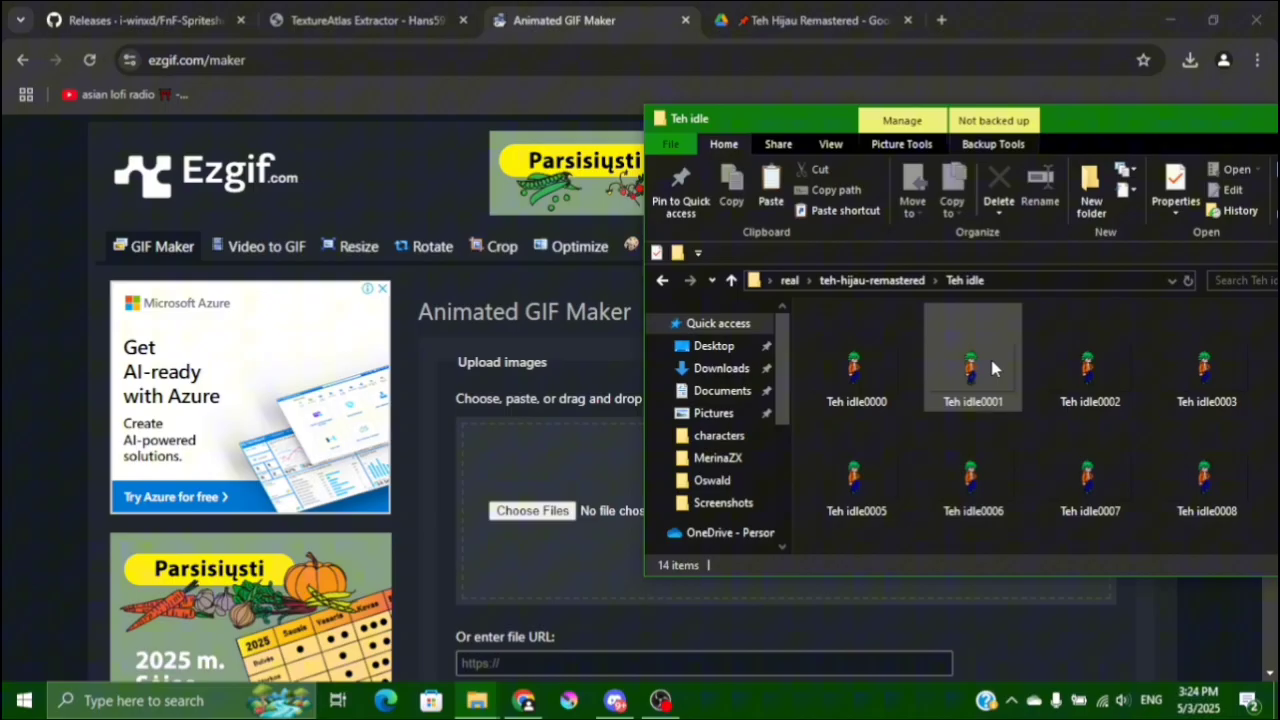
key("ctrl+a")
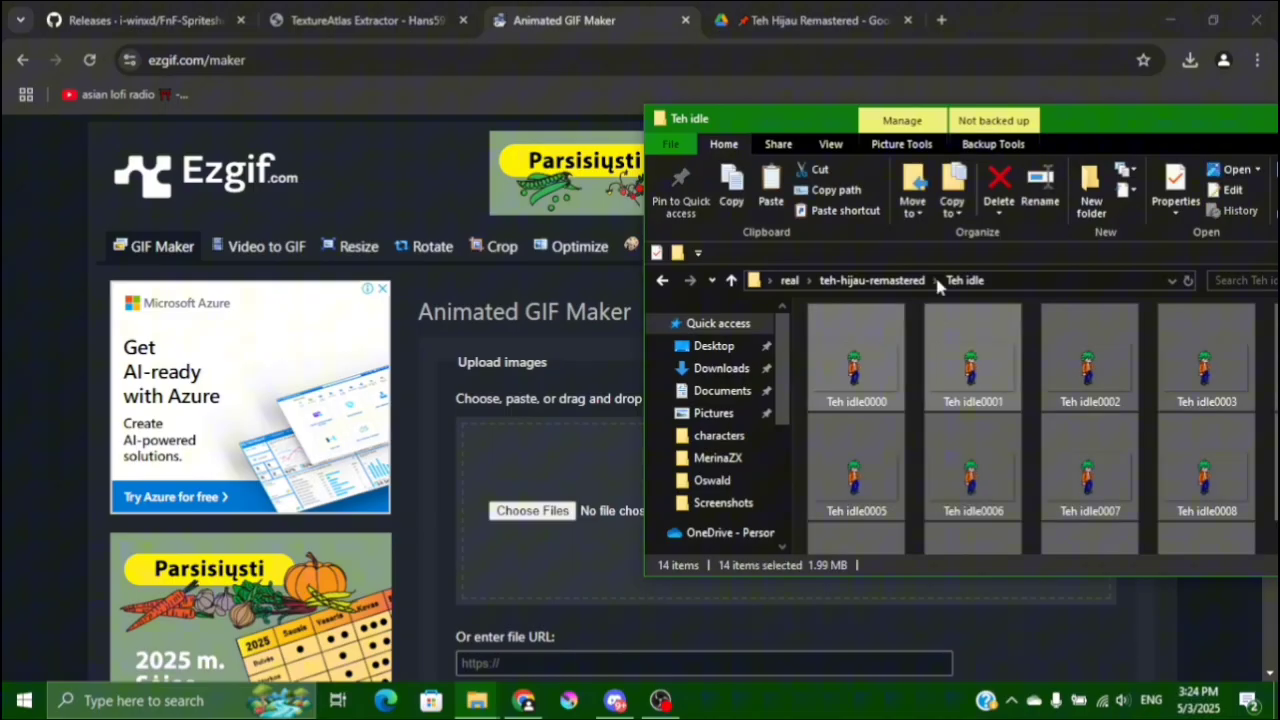
left_click_drag(915, 360, 535, 508)
scroll(758, 340, "down", 2)
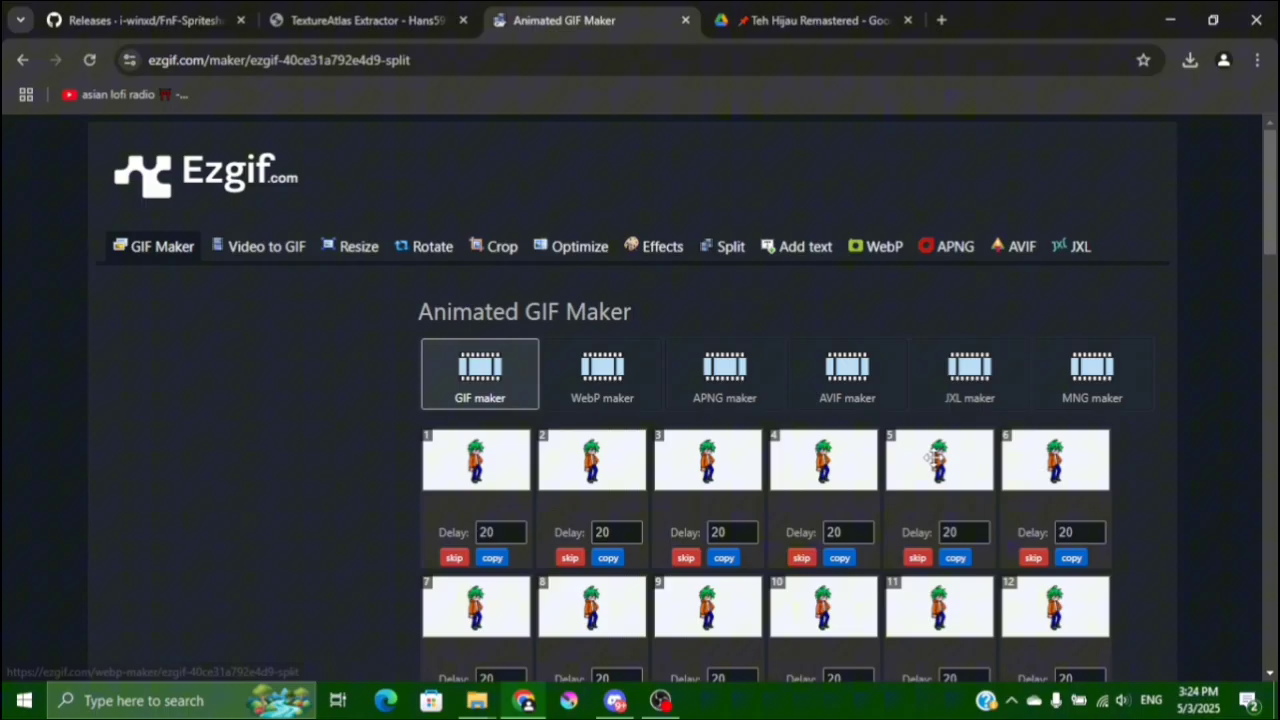
Set delay time 4, tick 'don't stack frames', and make the 14-frame idle GIF.
scroll(737, 354, "down", 4)
scroll(639, 363, "up", 3)
scroll(921, 519, "down", 2)
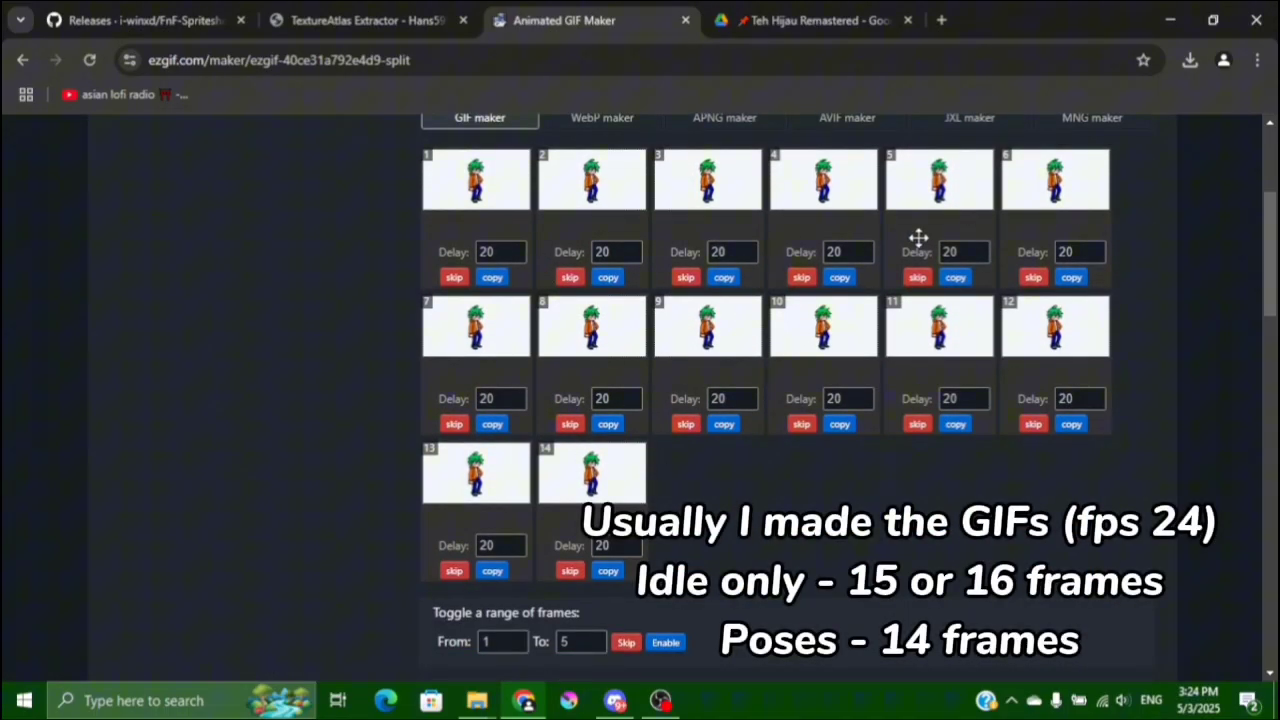
scroll(729, 457, "down", 3)
double_click(517, 443)
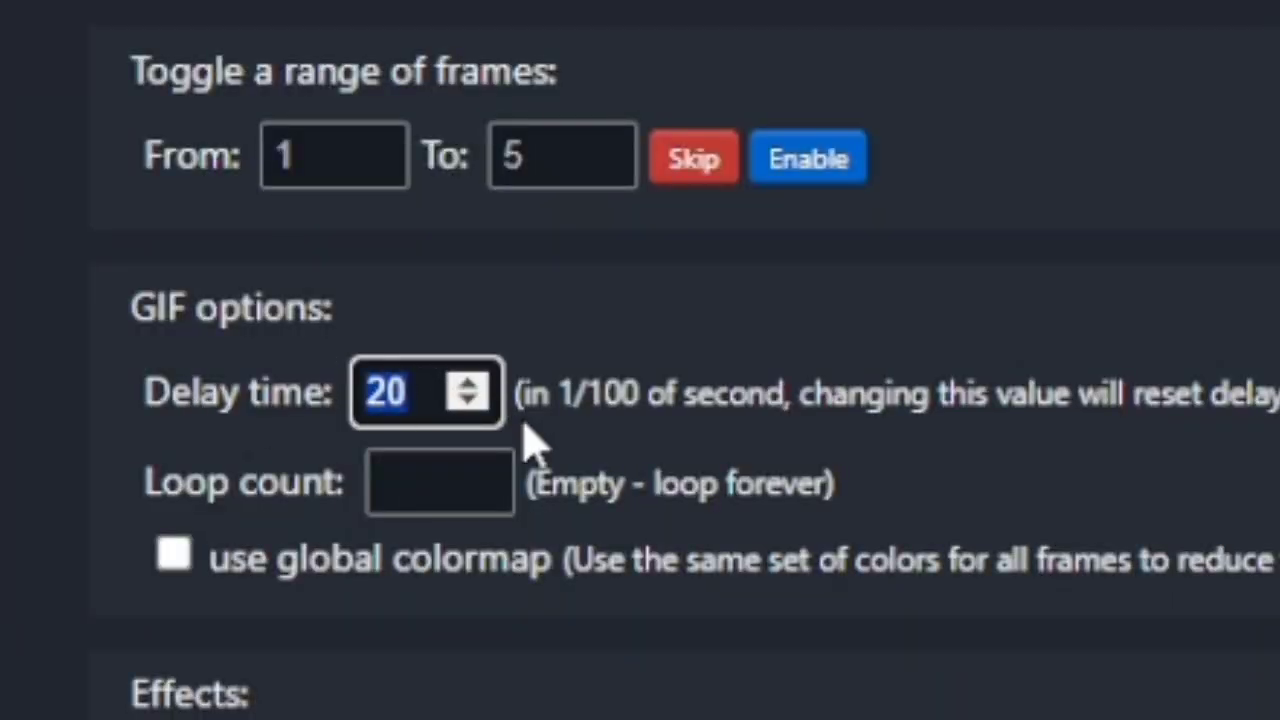
type("4")
scroll(800, 240, "down", 3)
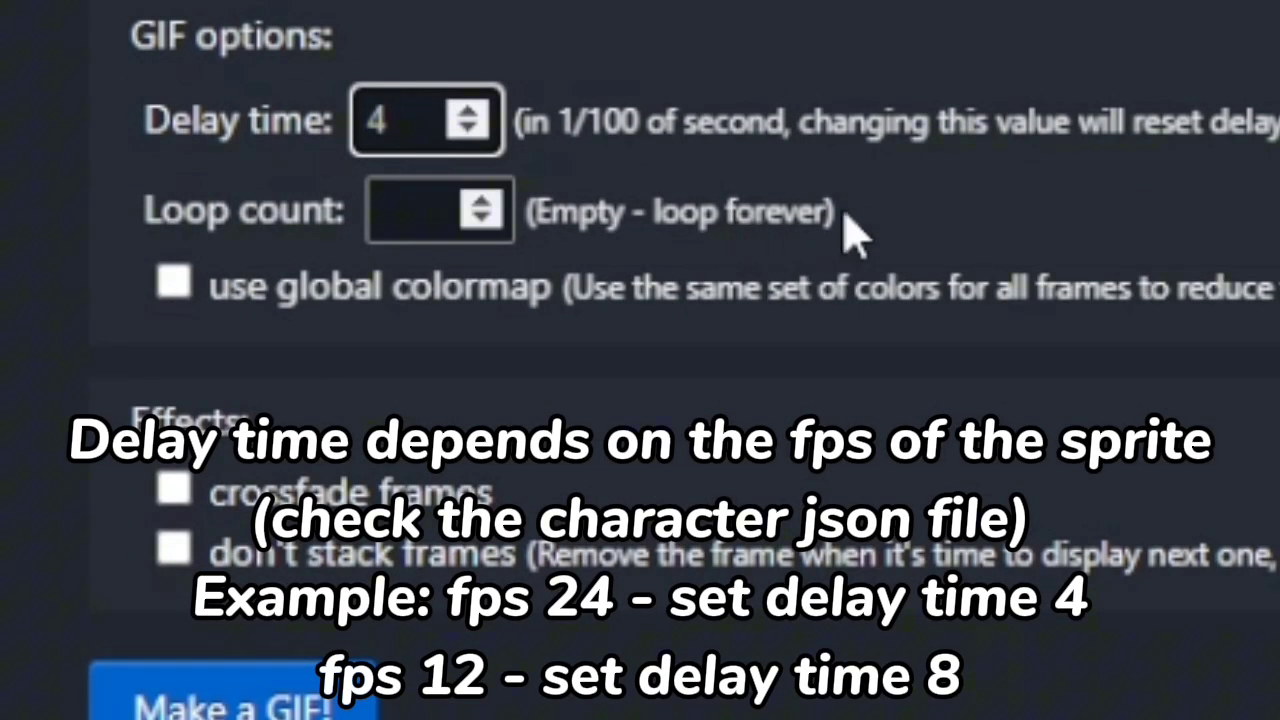
left_click(975, 95)
left_click(180, 554)
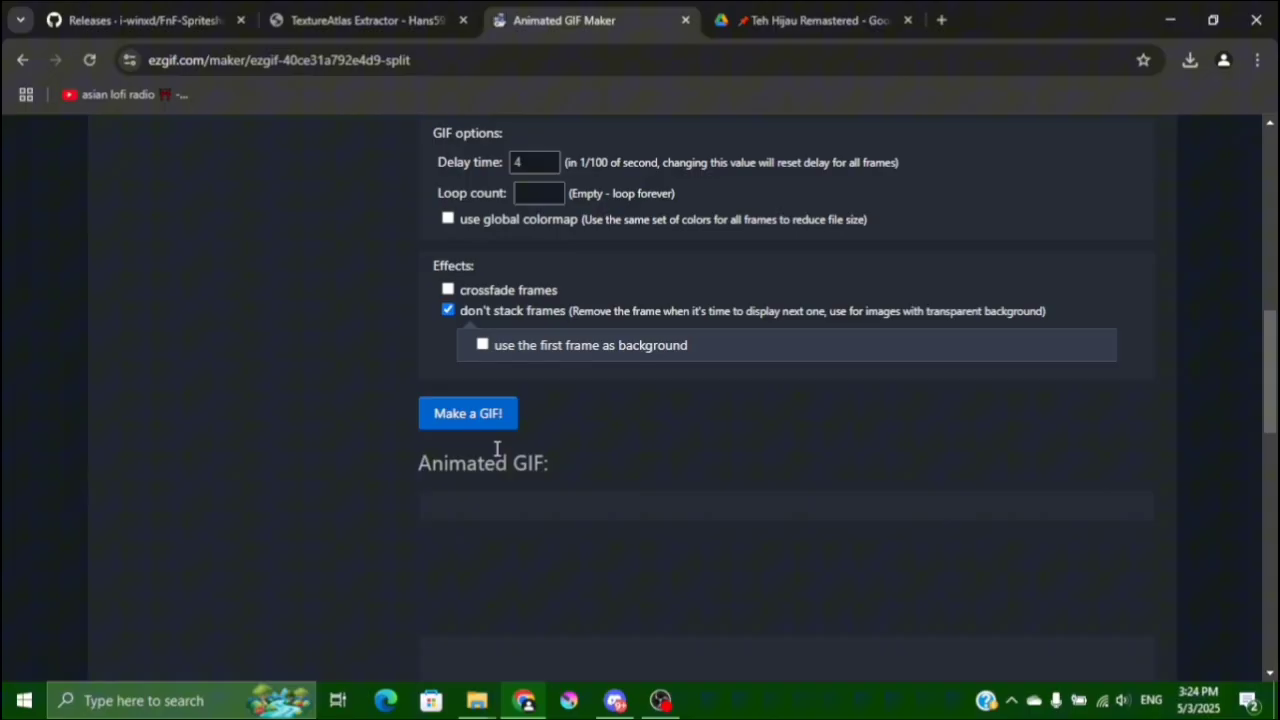
left_click(474, 412)
scroll(771, 309, "down", 3)
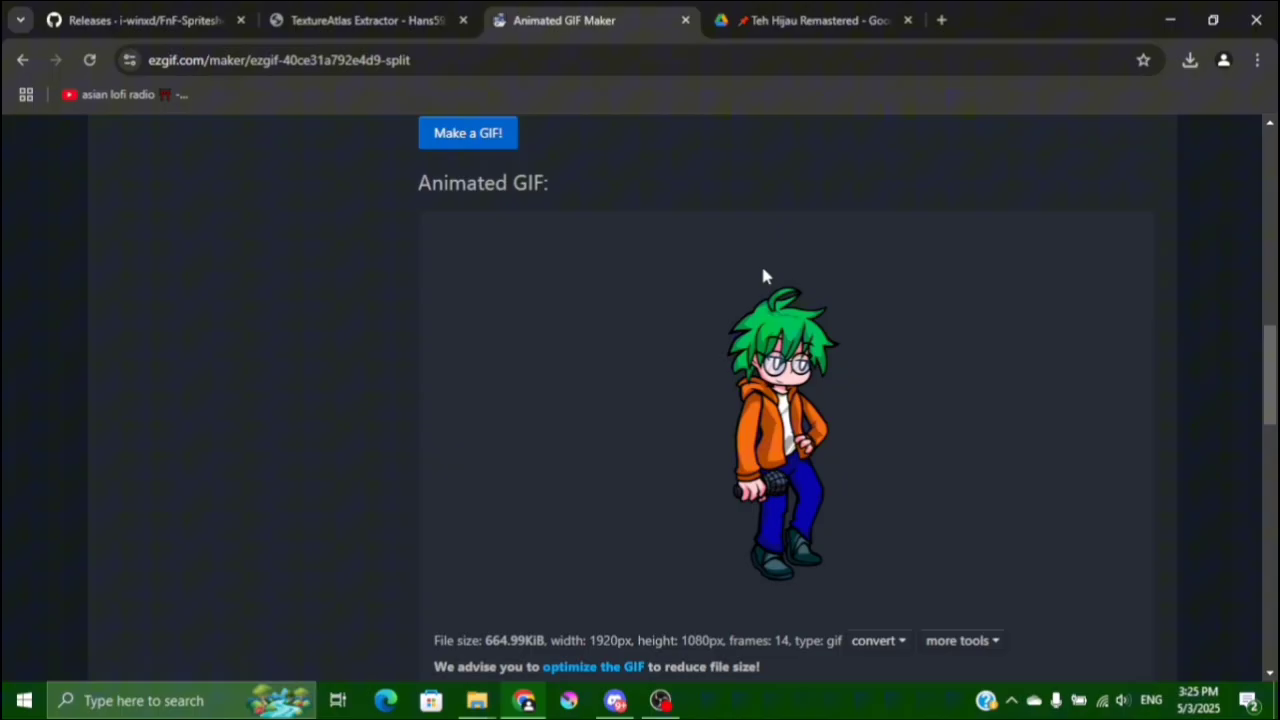
Autocrop the idle GIF, trimming its transparent pixels.
scroll(874, 437, "down", 1)
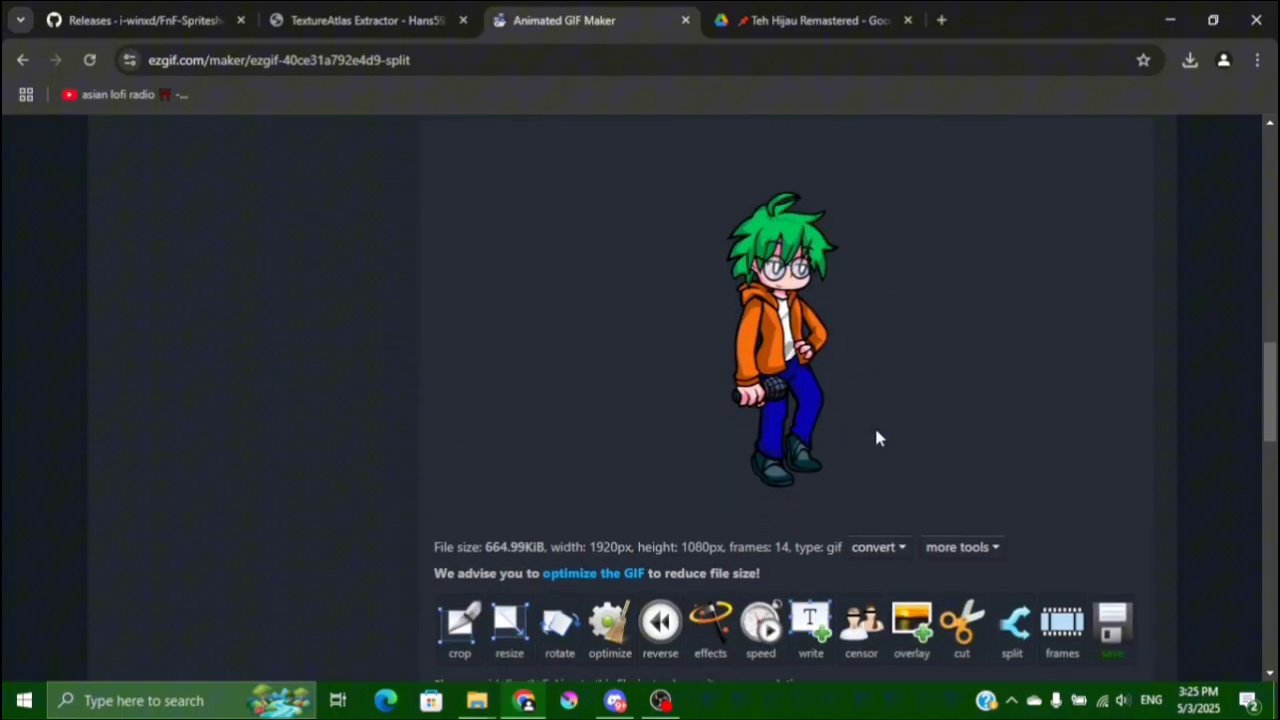
scroll(586, 273, "down", 1)
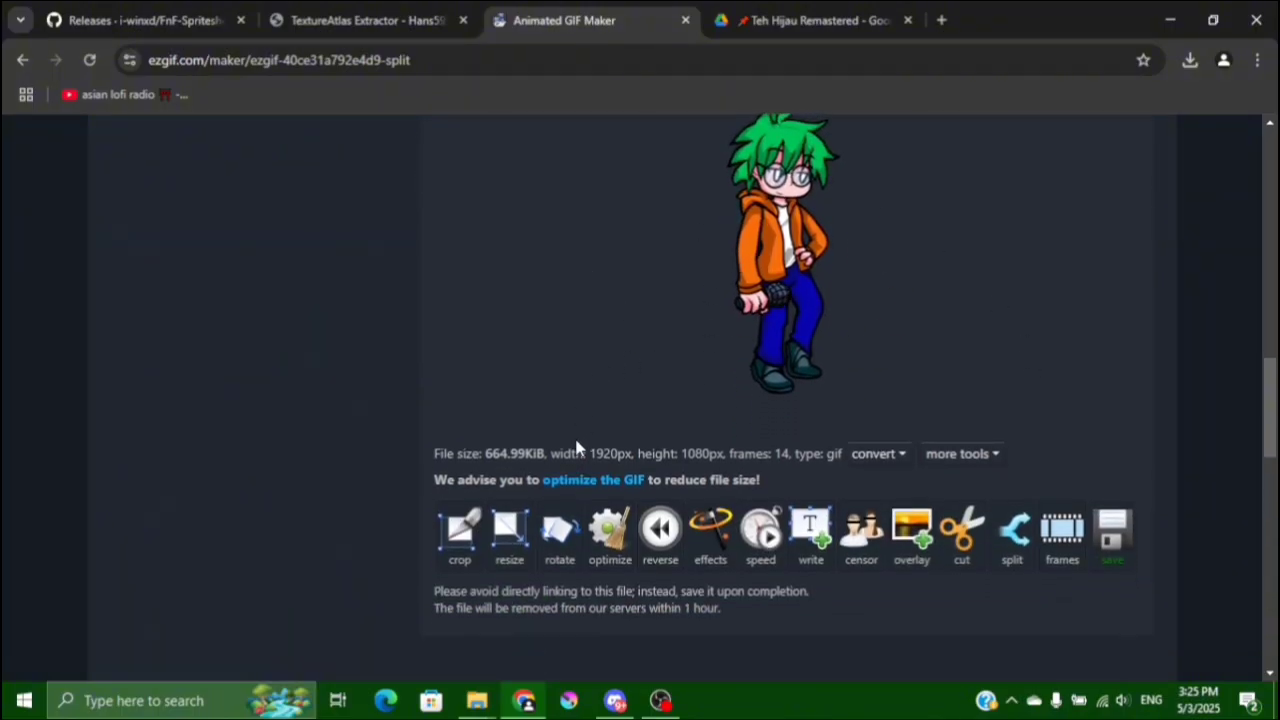
left_click(465, 549)
scroll(180, 285, "down", 10)
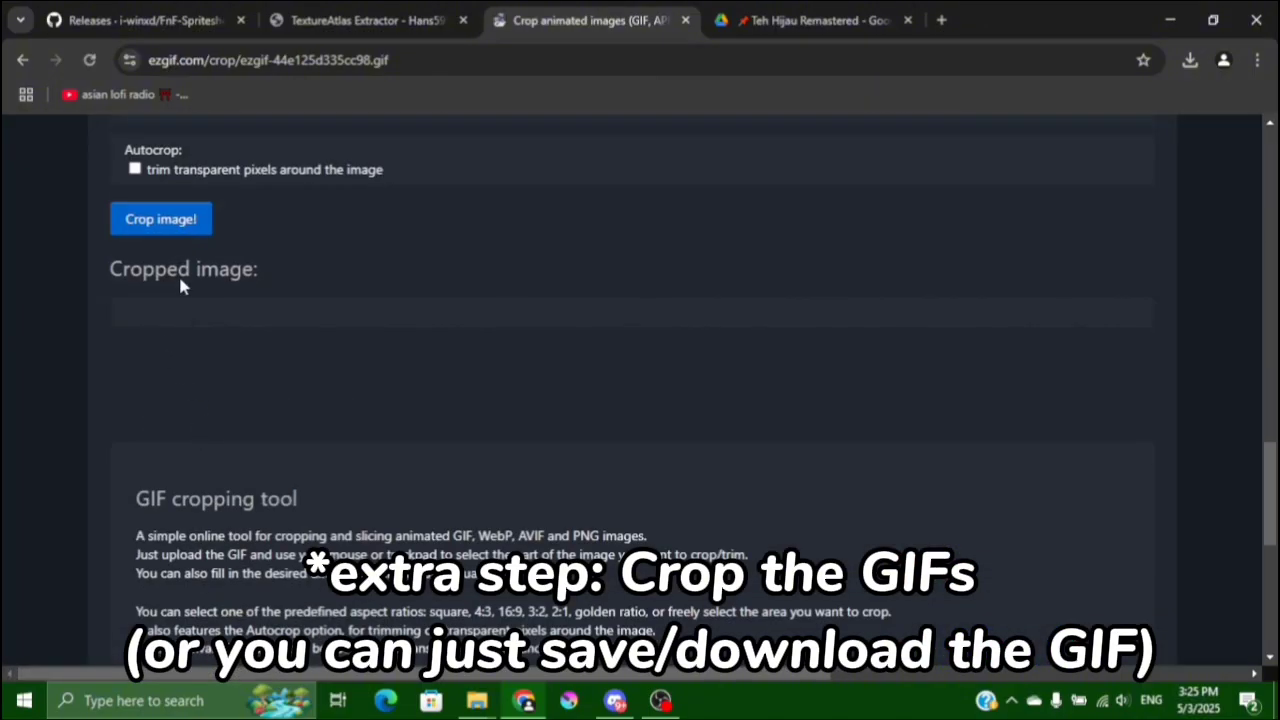
scroll(180, 285, "up", 2)
left_click(135, 356)
left_click(183, 406)
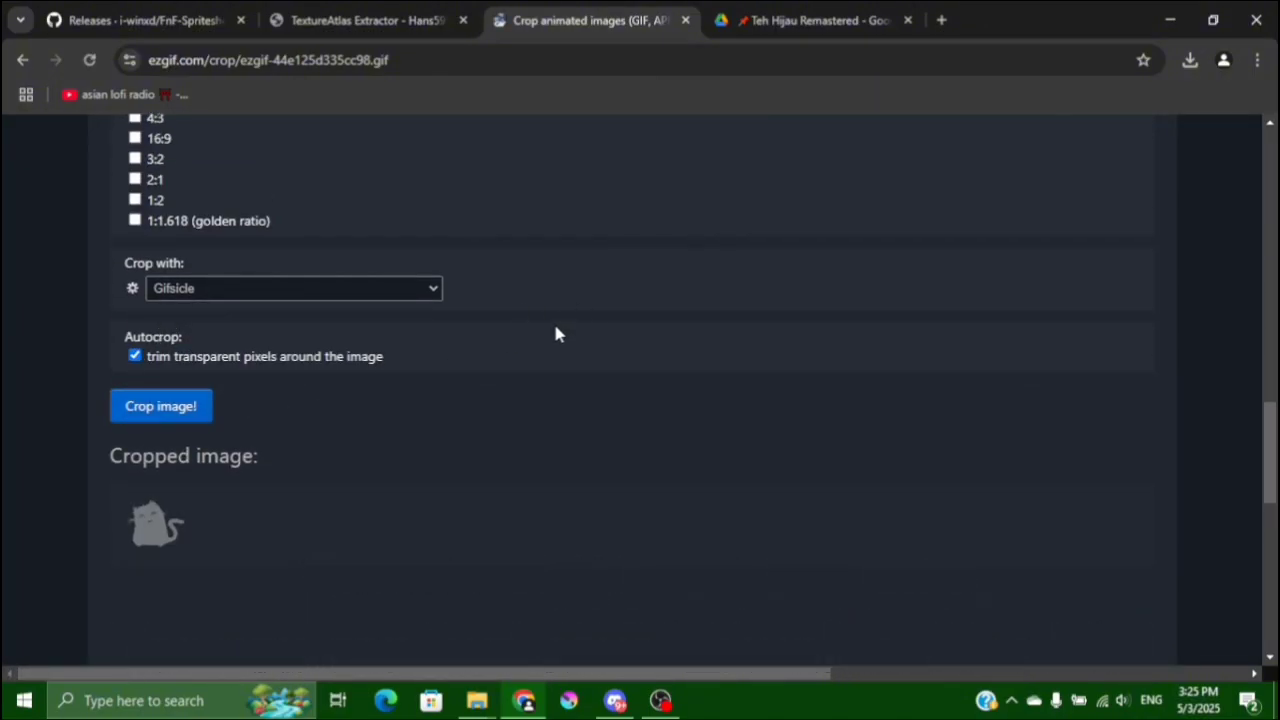
scroll(683, 331, "down", 4)
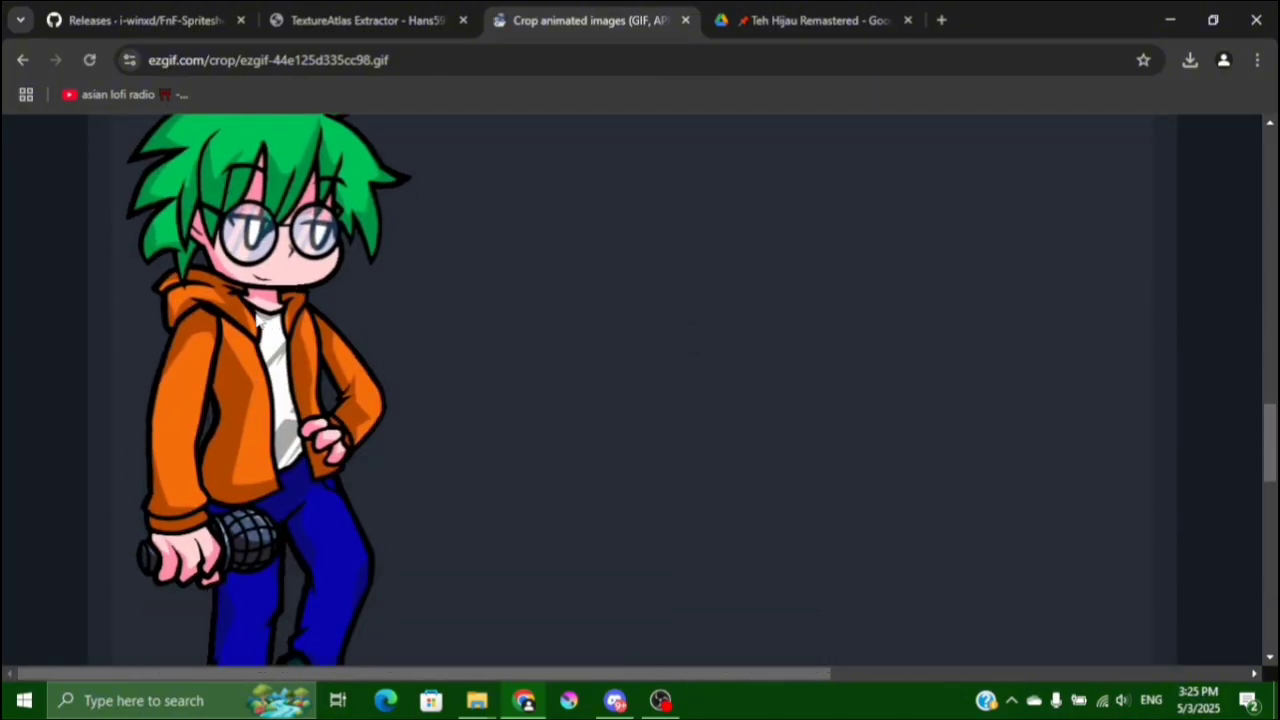
Save the cropped GIF to the Desktop as teh-idle.gif.
right_click(328, 322)
left_click(370, 366)
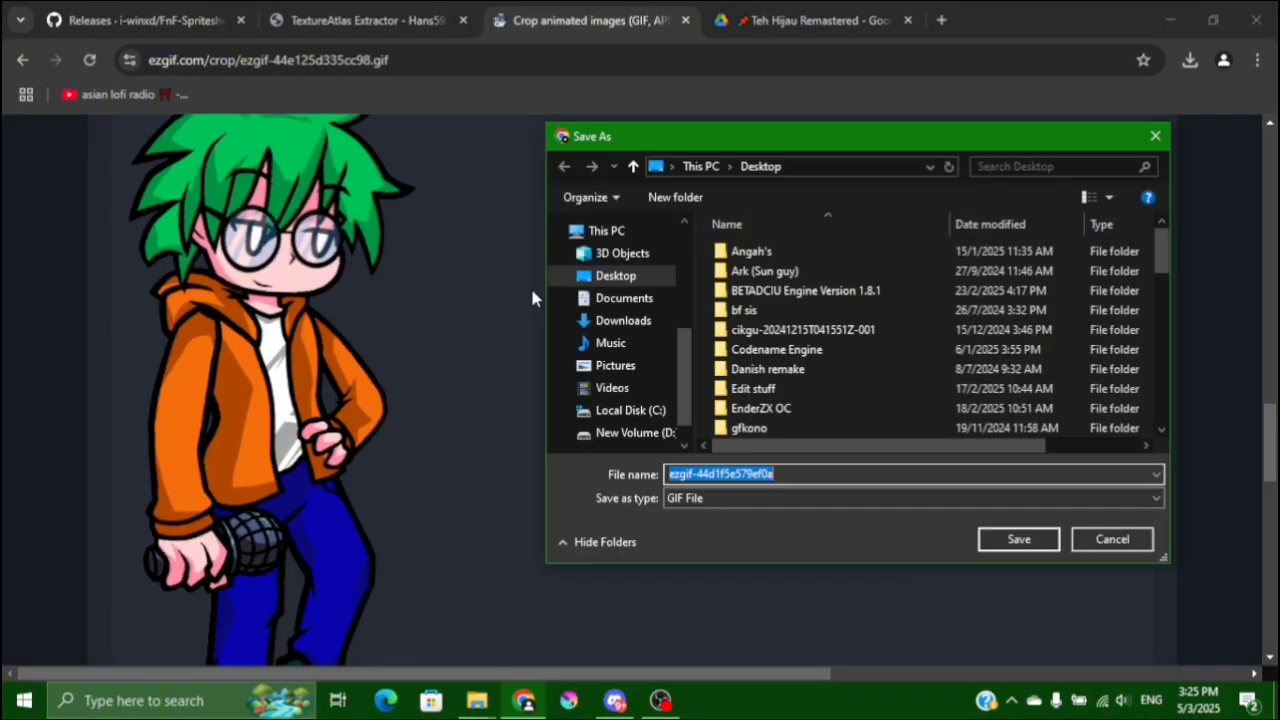
scroll(615, 300, "up", 5)
left_click(614, 260)
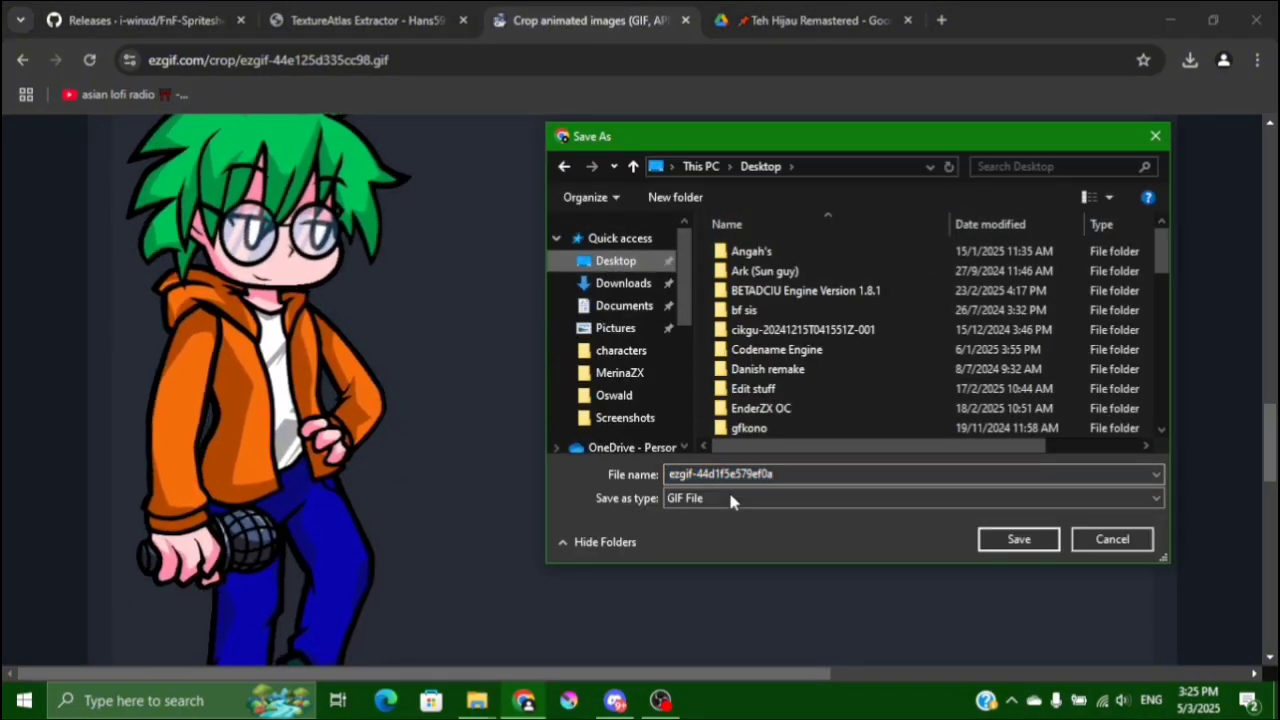
left_click(730, 474)
type("teh-i")
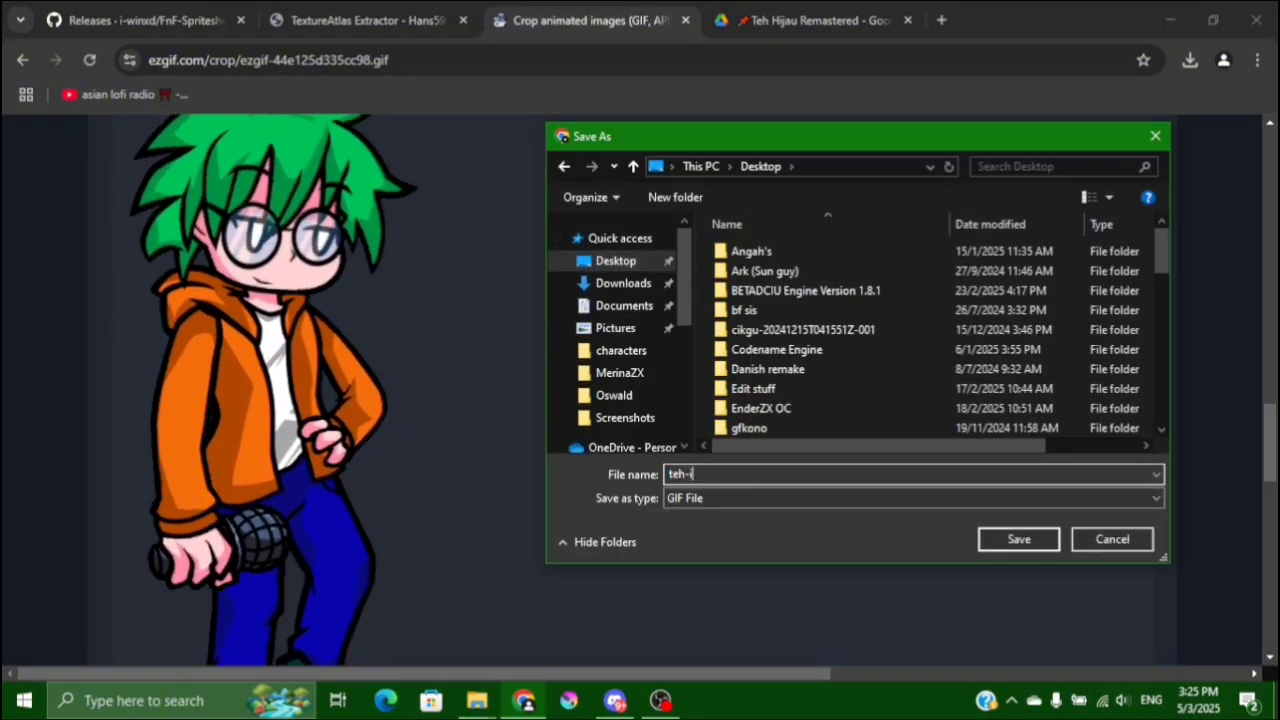
type("dle")
key("Return")
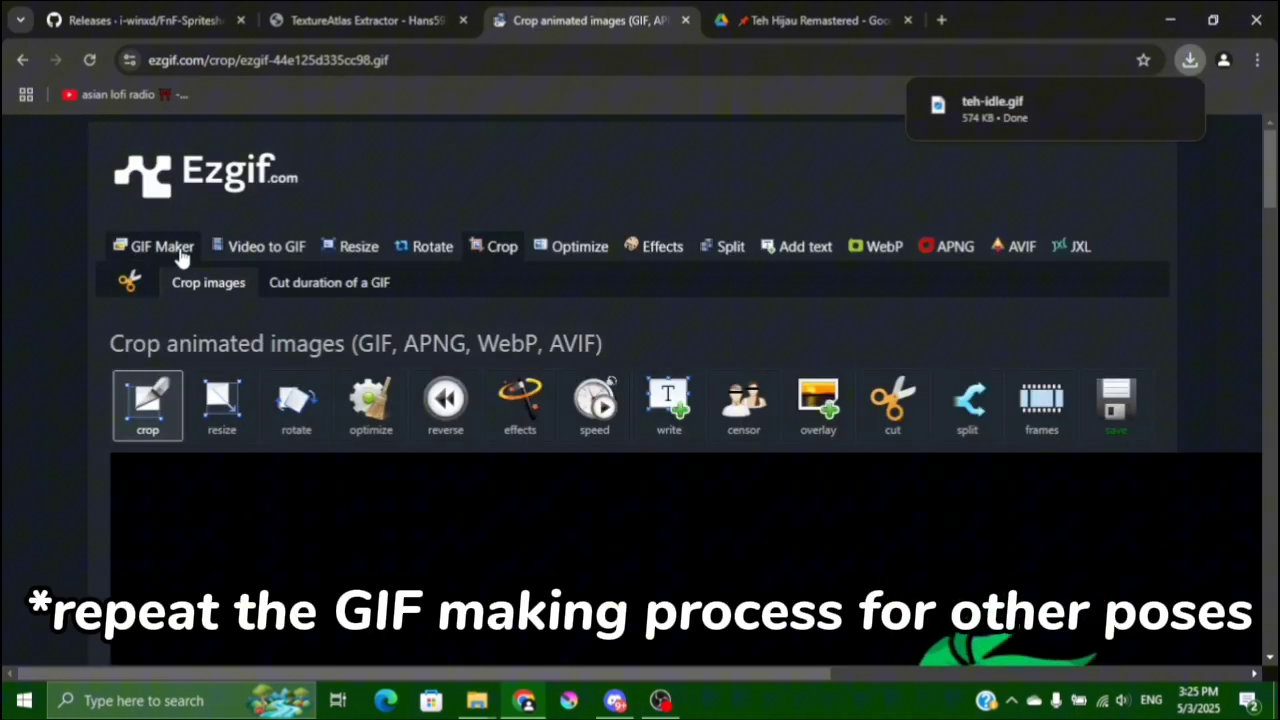
Reset ezgif's GIF Maker and open the Teh left folder in File Explorer.
left_click(172, 249)
mouse_move(510, 698)
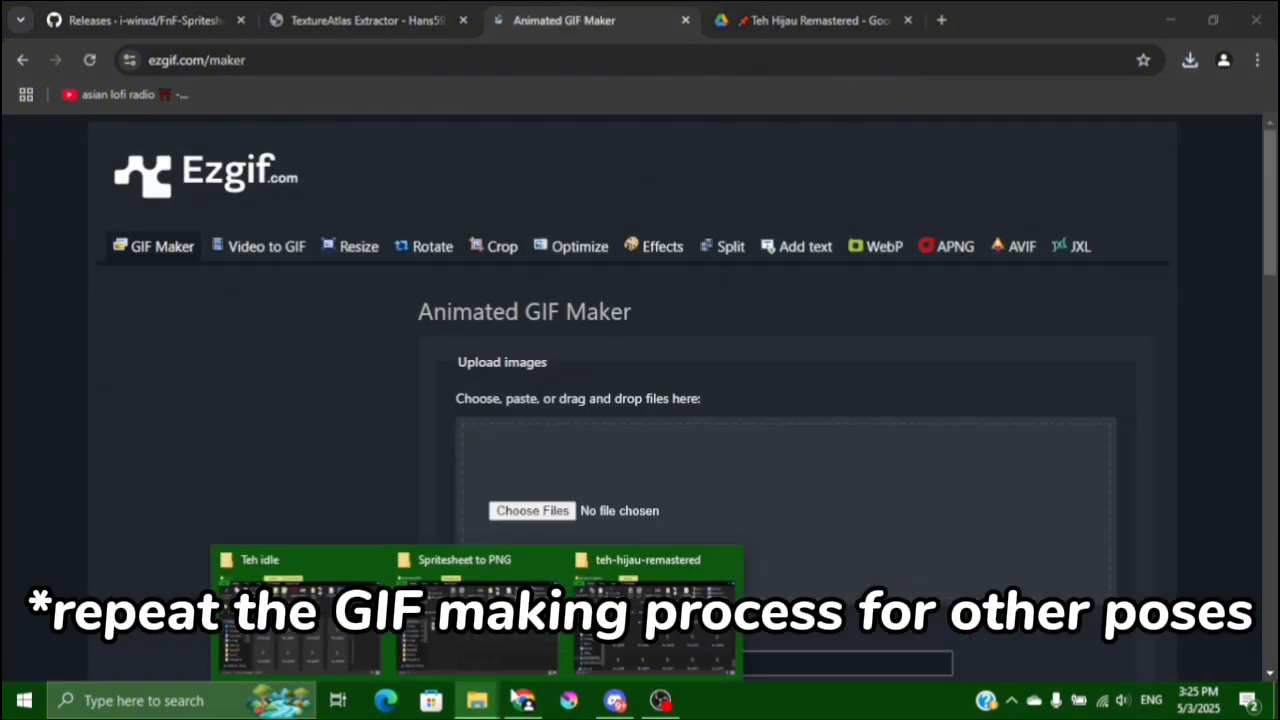
left_click(500, 600)
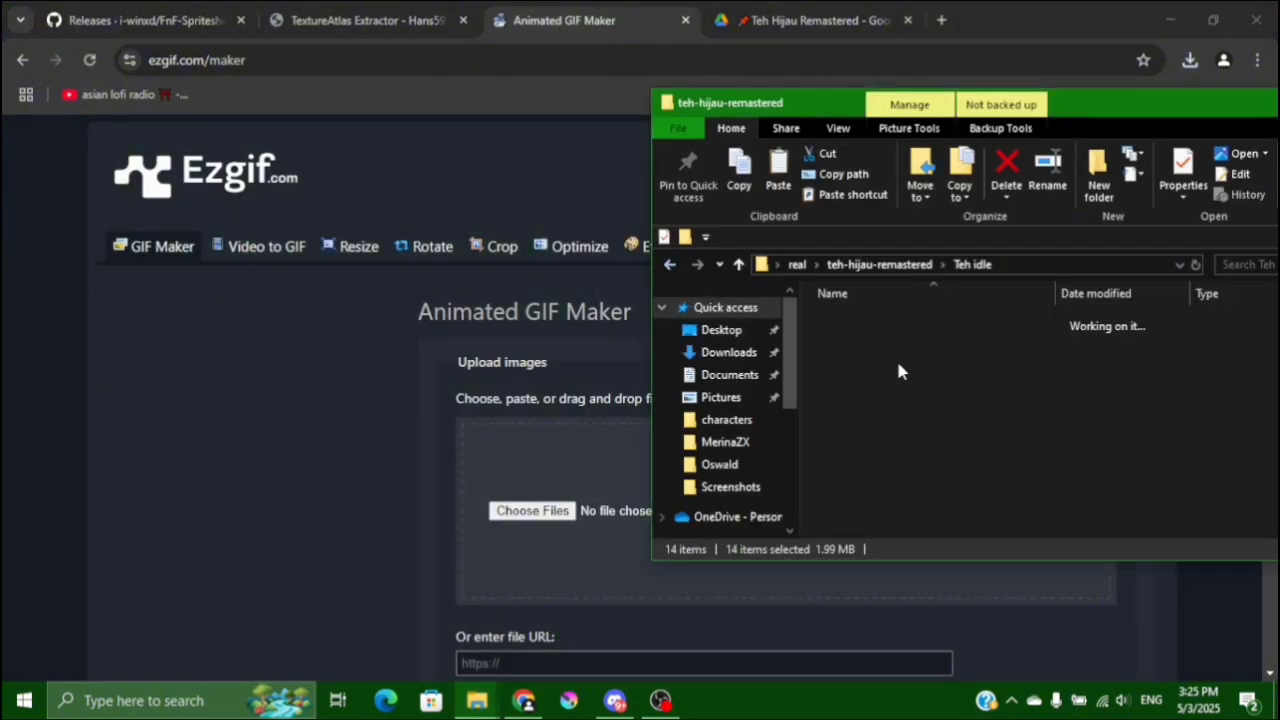
key("alt+Up")
double_click(885, 362)
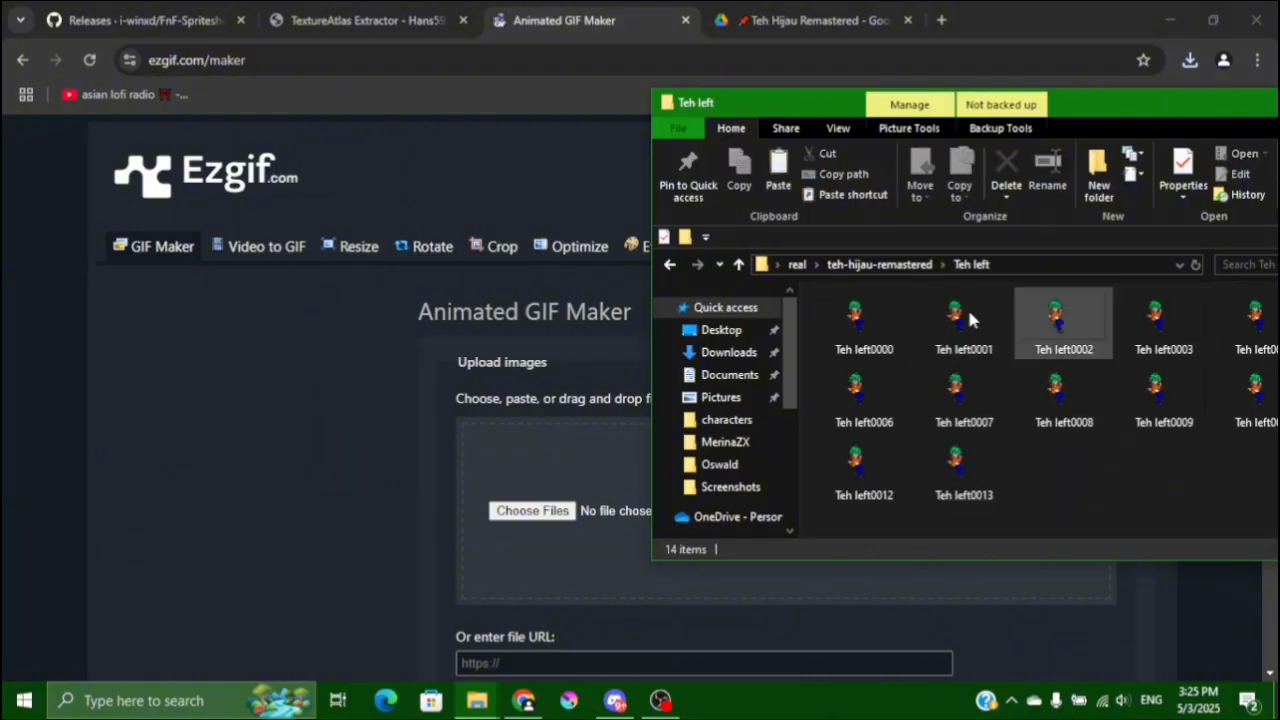
Open the Teh Hijau Remastered folder and preview teh-hijau-down.gif in Photos.
key("ctrl+a")
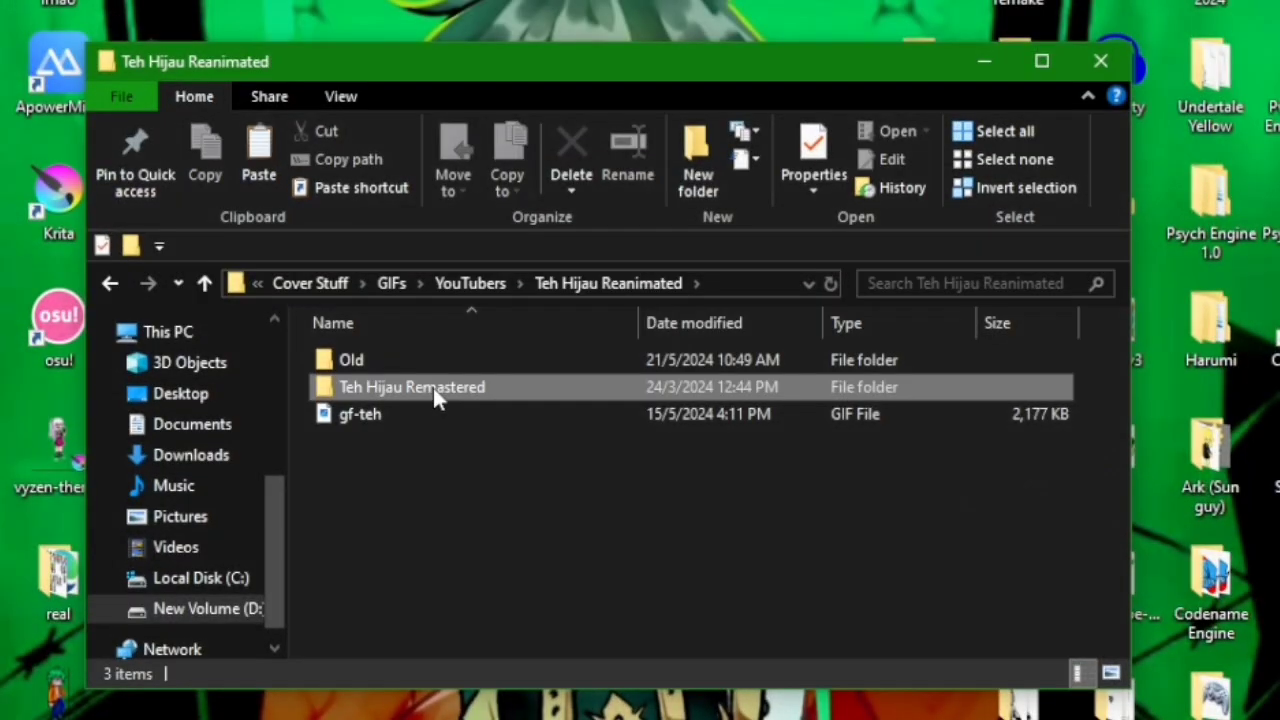
double_click(433, 387)
left_click_drag(370, 545, 964, 402)
left_click(876, 559)
left_click(378, 390)
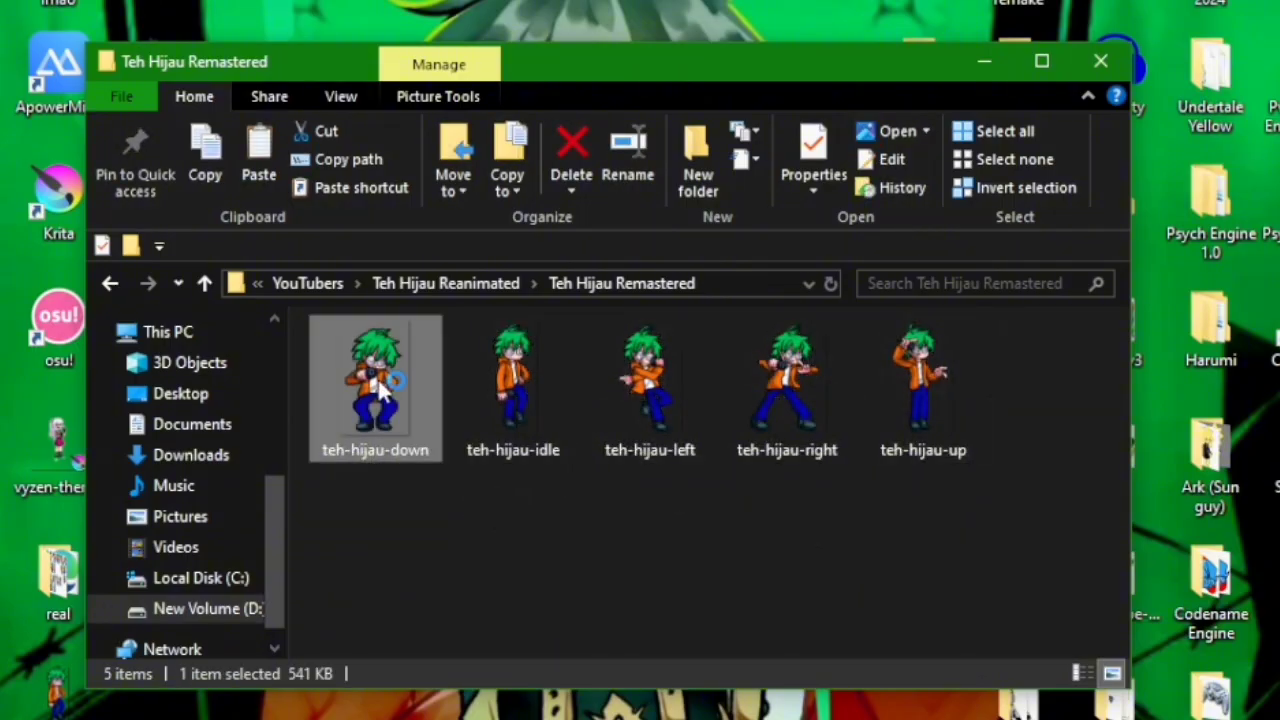
double_click(378, 390)
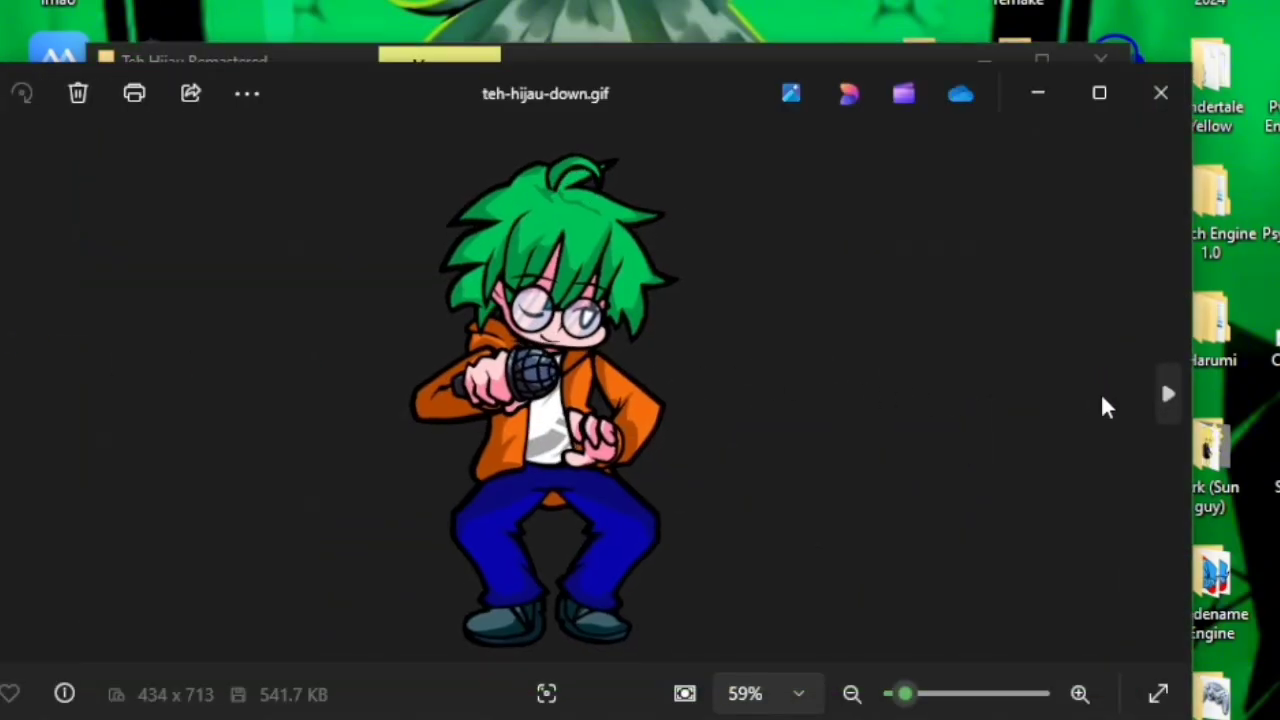
Step through the teh-hijau idle, left, right and up GIFs in Photos.
left_click(1167, 395)
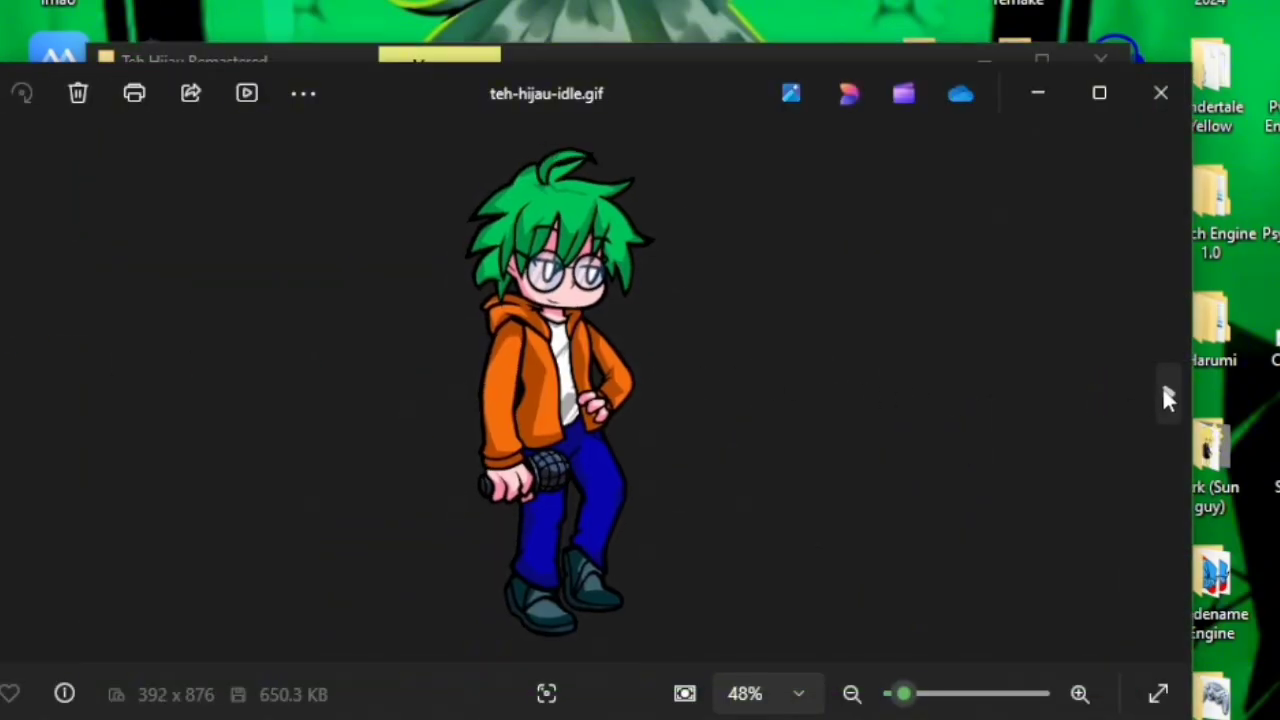
left_click(1167, 395)
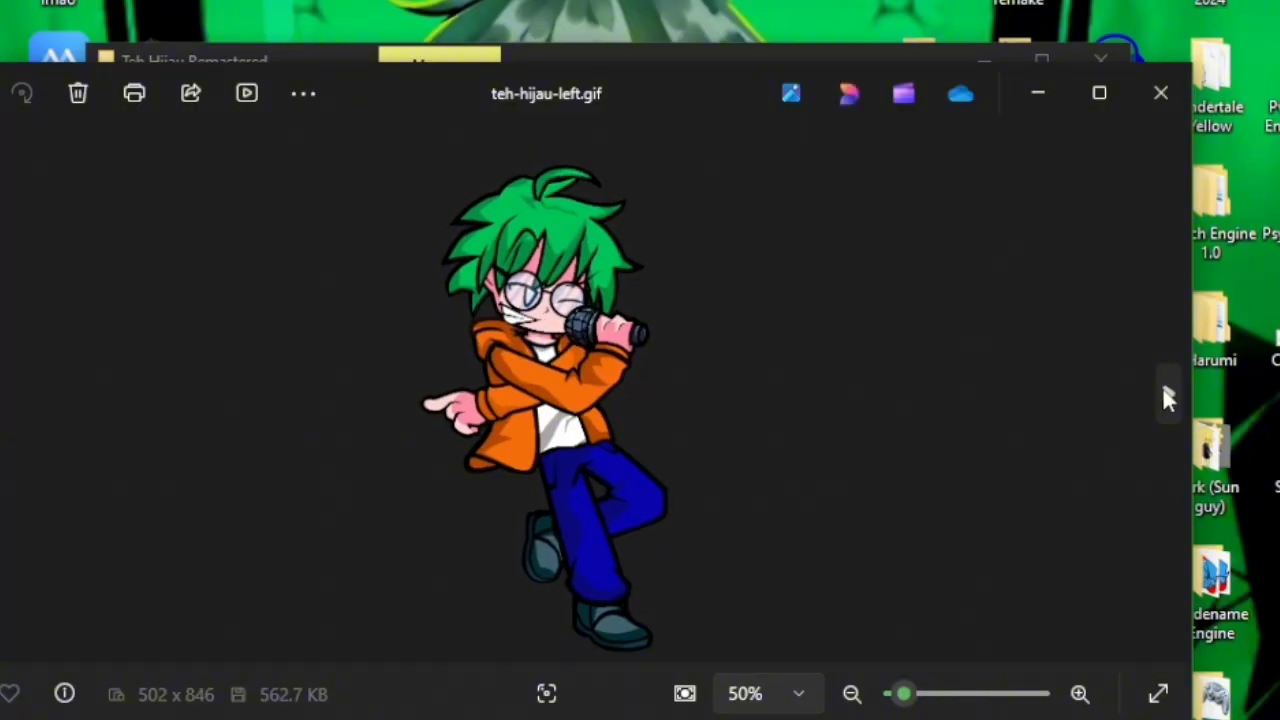
left_click(1167, 395)
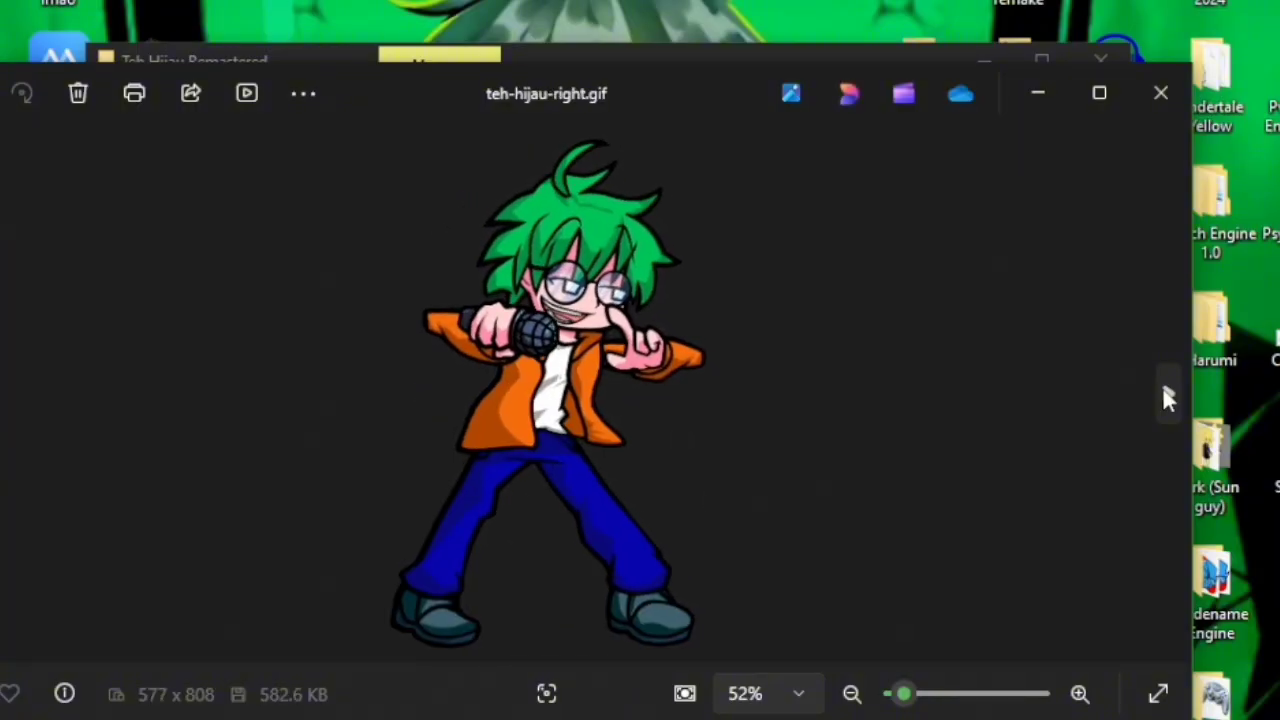
left_click(1167, 395)
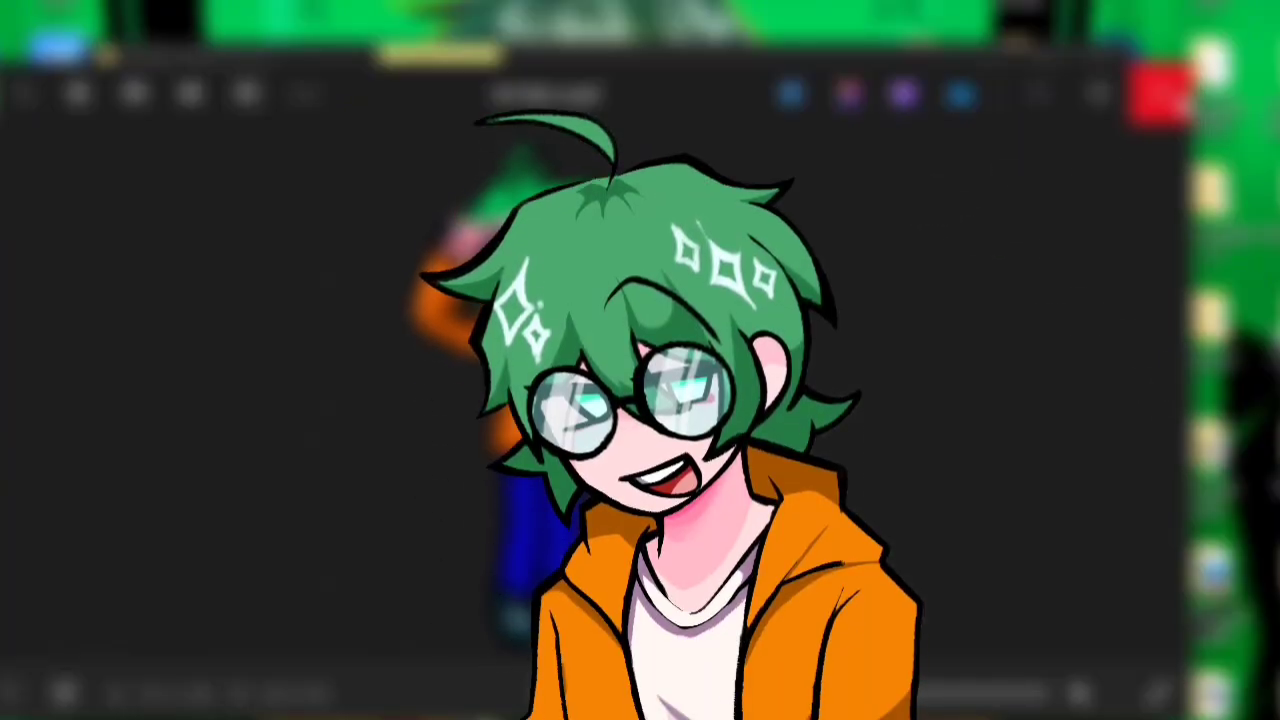
Close the Photos GIF viewer and move the Teh Hijau Remastered folder window further right.
left_click(1160, 95)
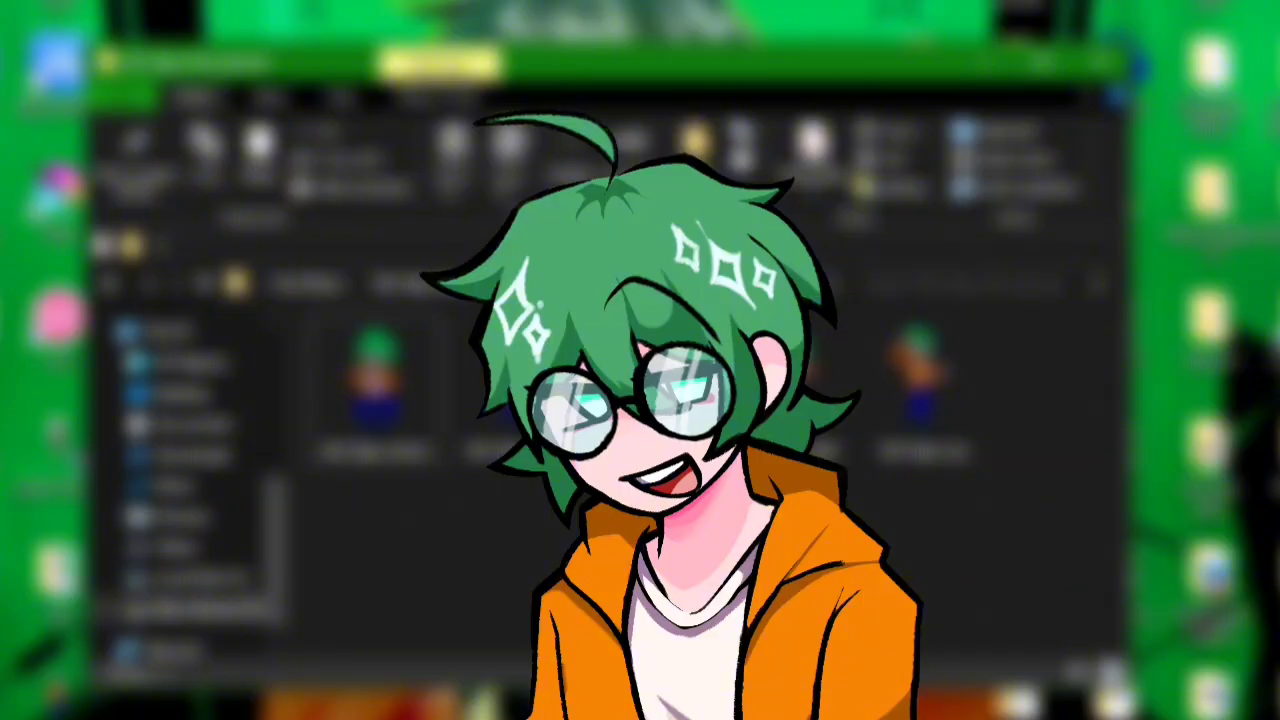
left_click_drag(700, 65, 850, 55)
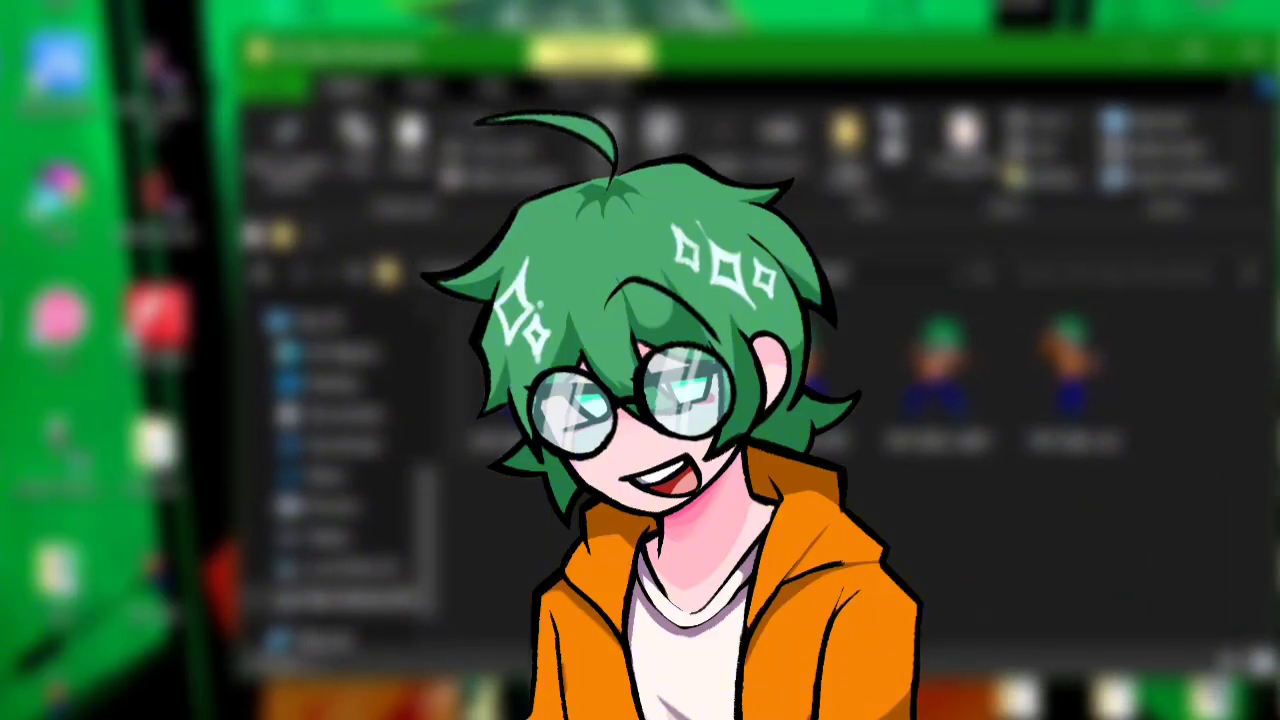